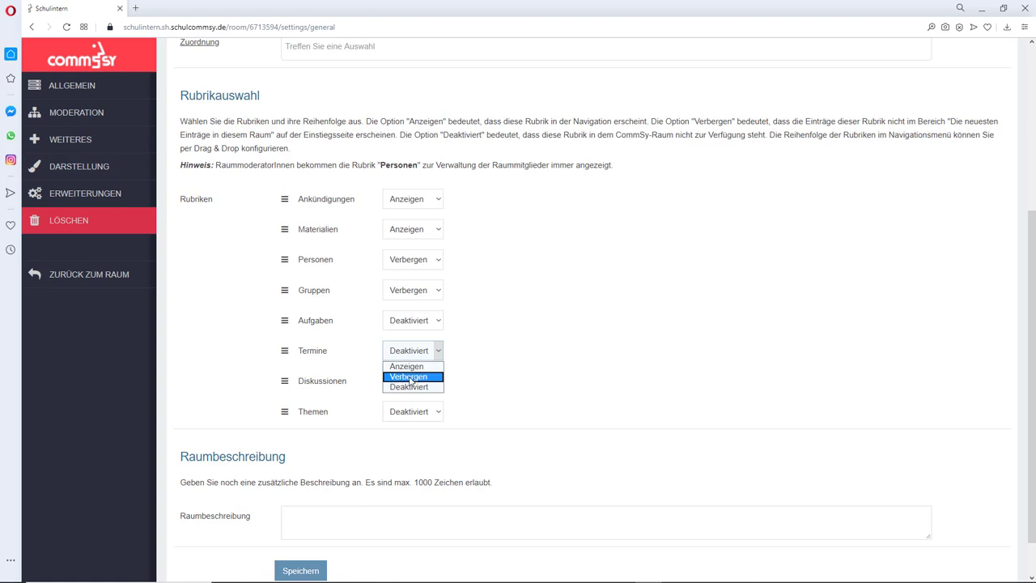
Step: Set the Termine rubric to Verbergen and return to the room without saving
{"action": "left_click", "coordinate": [411, 378]}
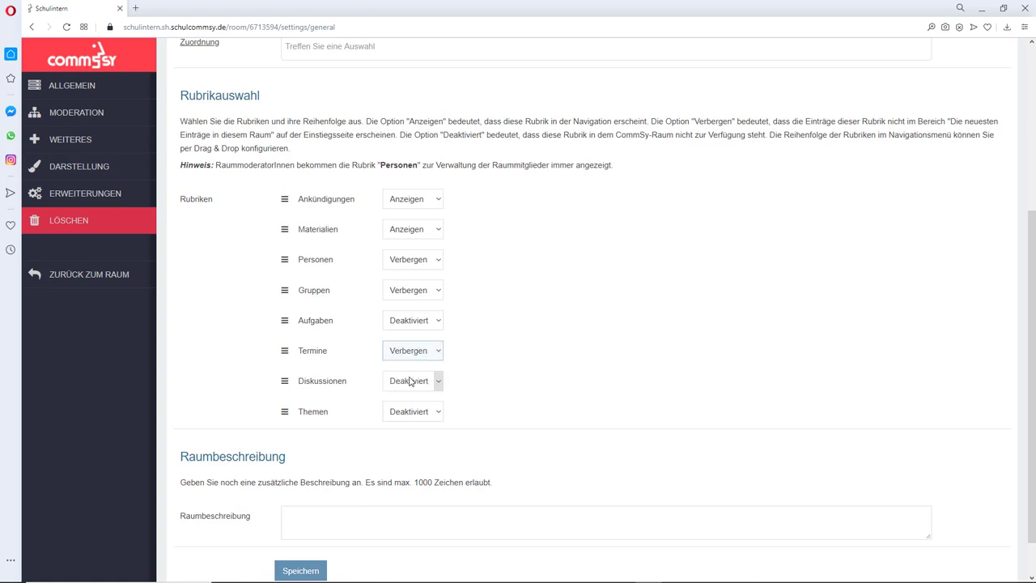
{"action": "left_click", "coordinate": [119, 283]}
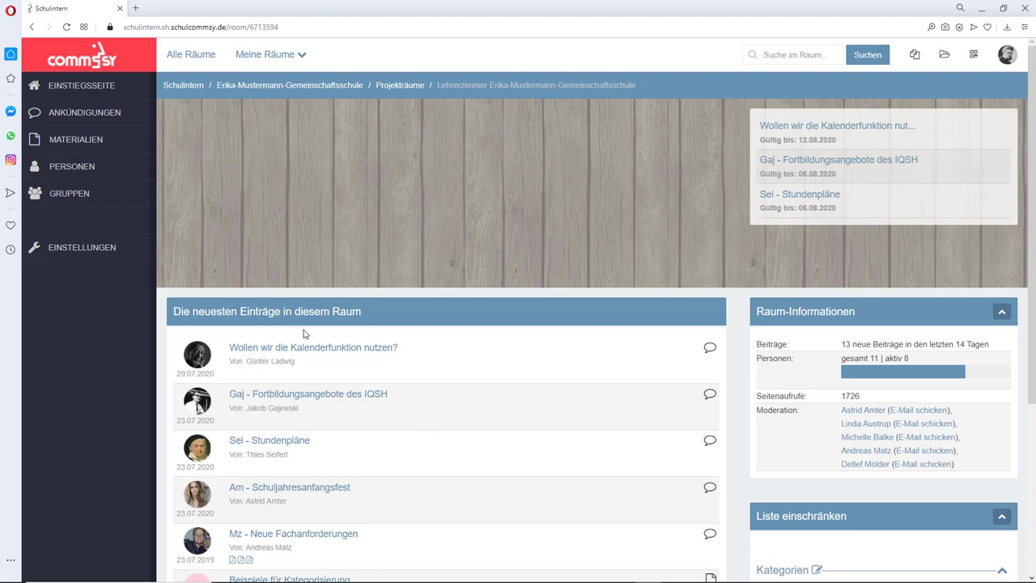
Step: In the room settings, set the Termine rubric to Verbergen, place it directly below Materialien, and save
{"action": "left_click", "coordinate": [106, 256]}
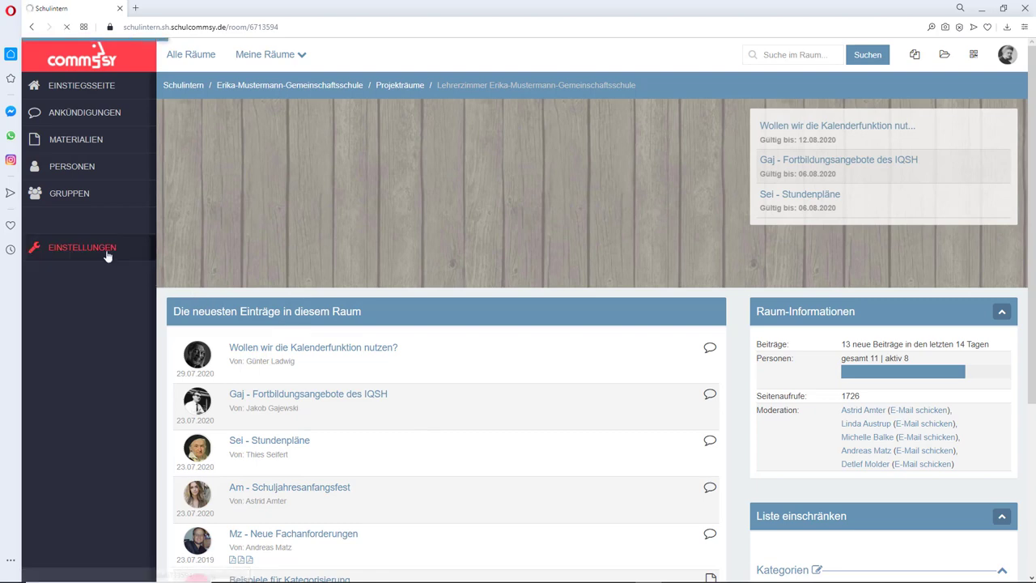
{"action": "scroll", "coordinate": [409, 387], "scroll_direction": "down", "scroll_amount": 5}
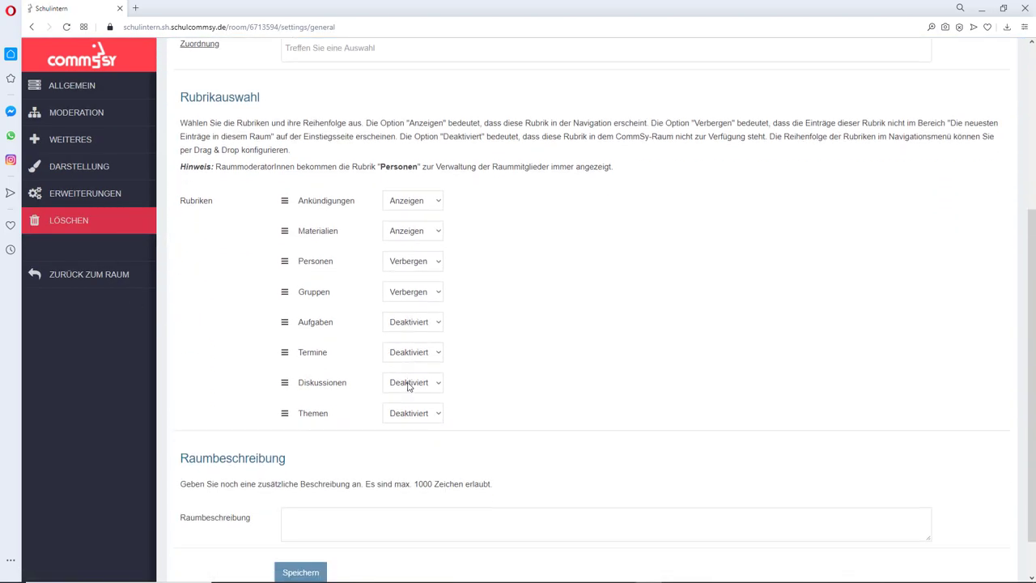
{"action": "left_click", "coordinate": [438, 353]}
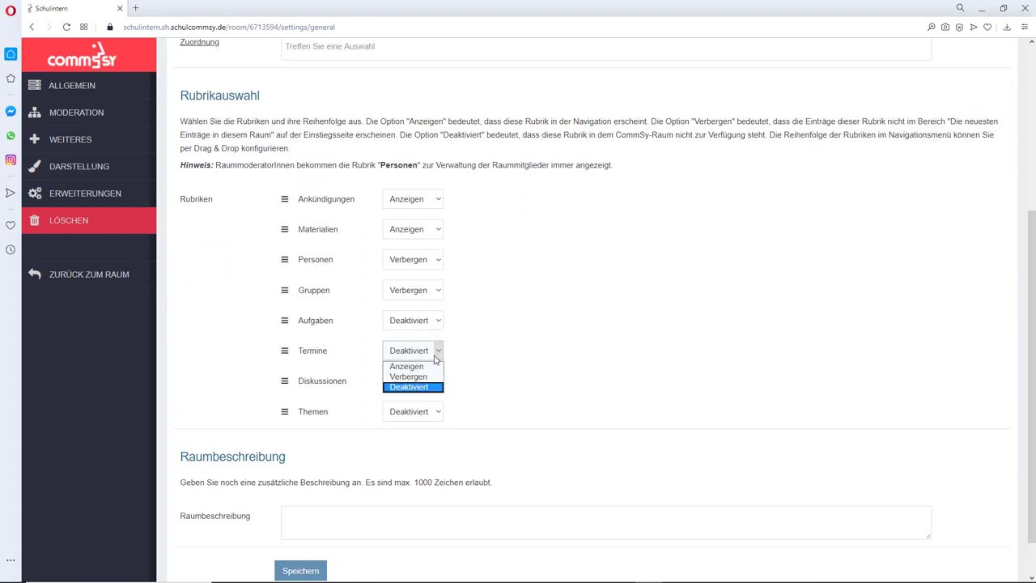
{"action": "left_click", "coordinate": [421, 376]}
{"action": "scroll", "coordinate": [320, 377], "scroll_direction": "down", "scroll_amount": 1}
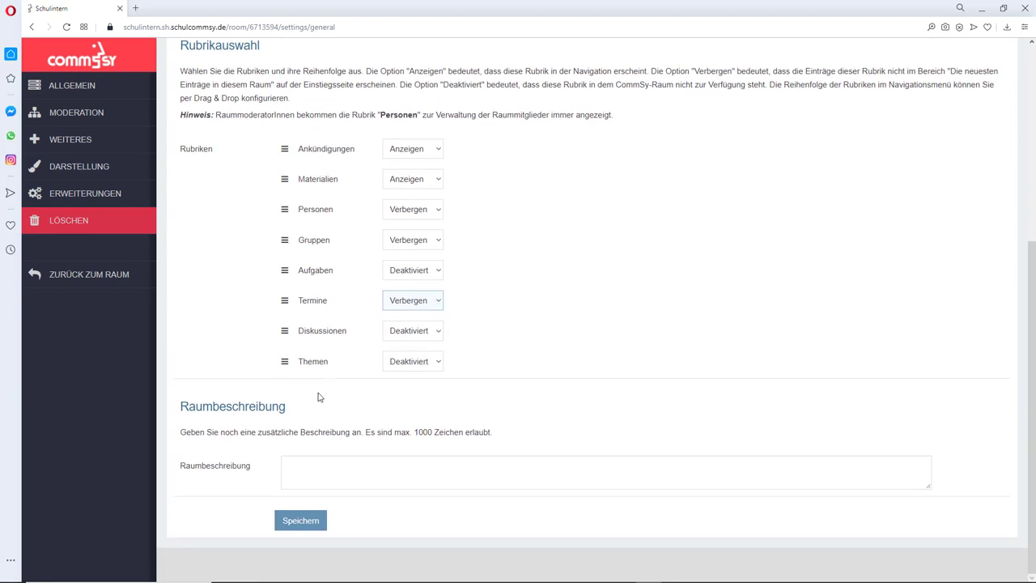
{"action": "left_click_drag", "start_coordinate": [286, 300], "coordinate": [288, 198]}
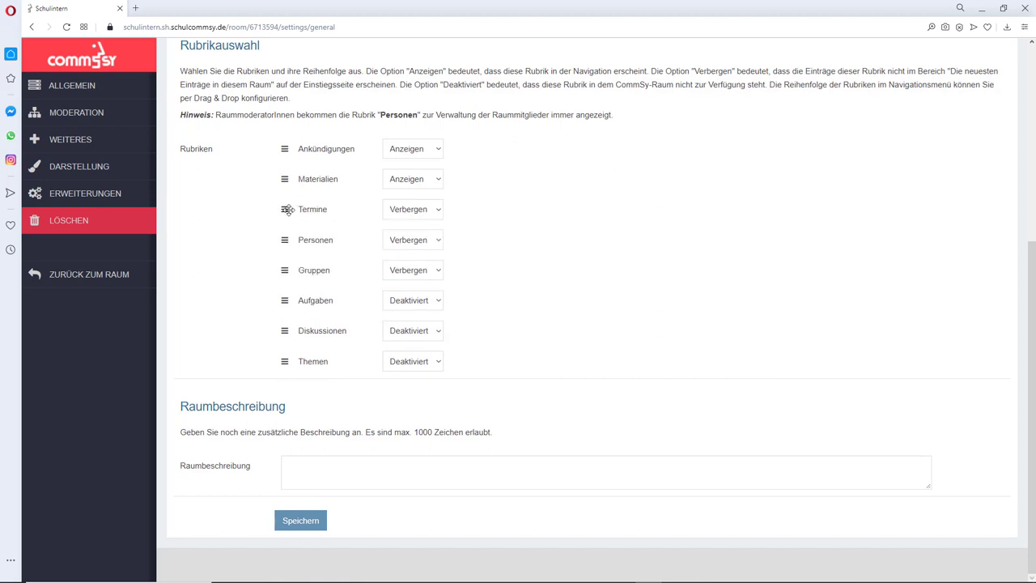
{"action": "left_click", "coordinate": [304, 526]}
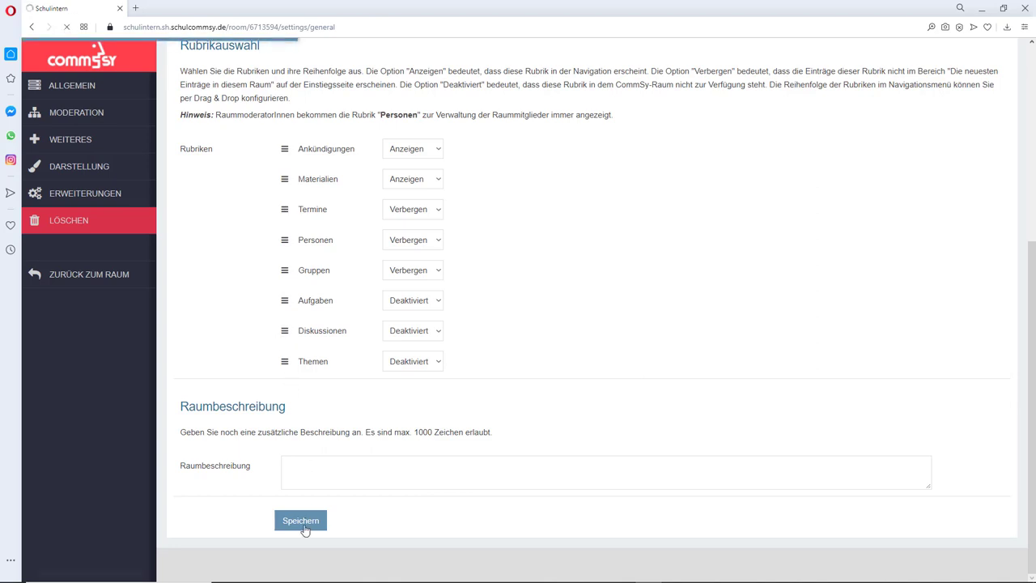
Step: Save the room's Darstellung settings with Monatsansicht as the default display for appointments
{"action": "left_click", "coordinate": [84, 171]}
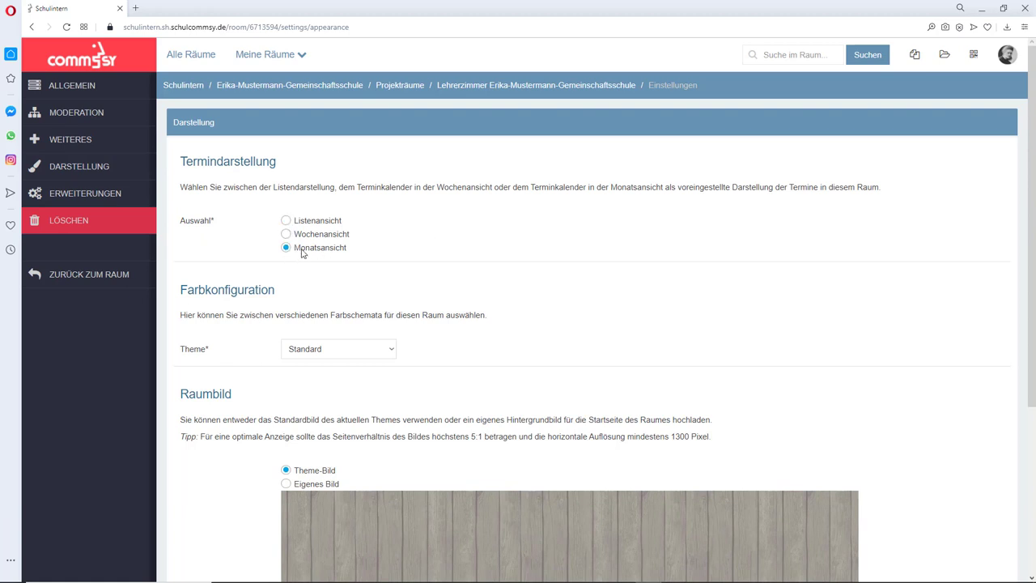
{"action": "scroll", "coordinate": [254, 332], "scroll_direction": "down", "scroll_amount": 5}
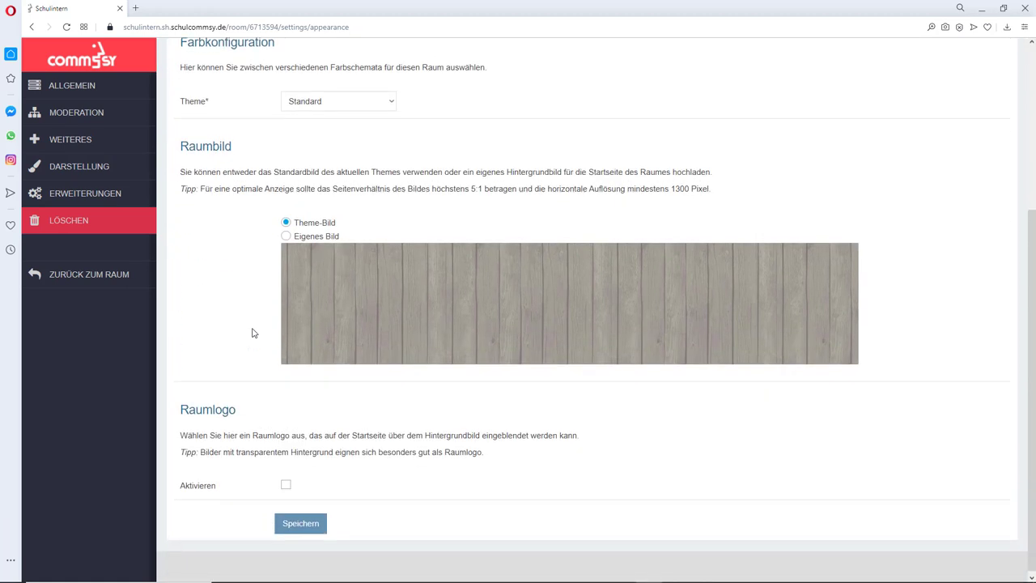
{"action": "left_click", "coordinate": [296, 526]}
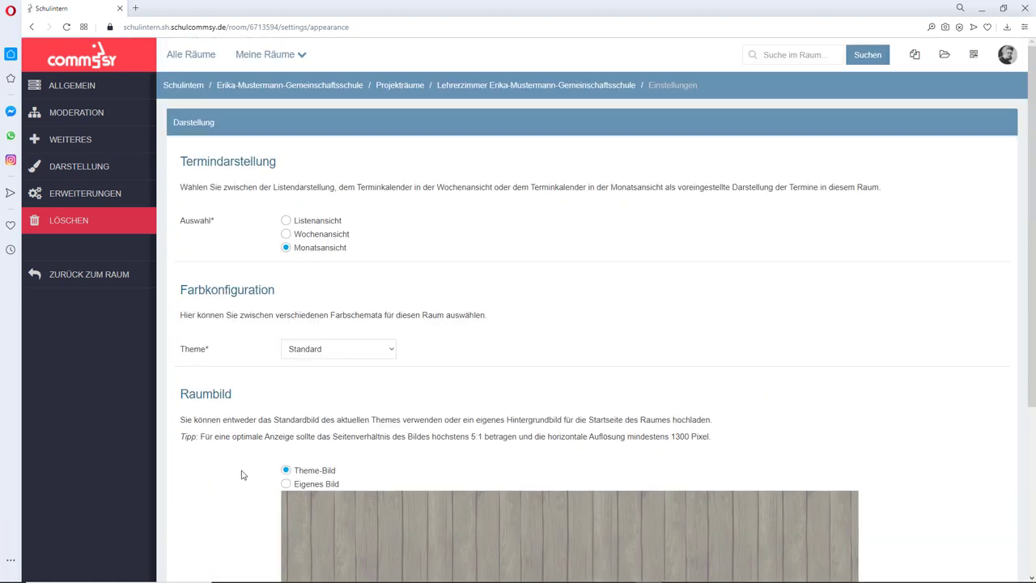
Step: Return to the room, view its Termine as a list and as a calendar, and look at the available actions
{"action": "left_click", "coordinate": [106, 283]}
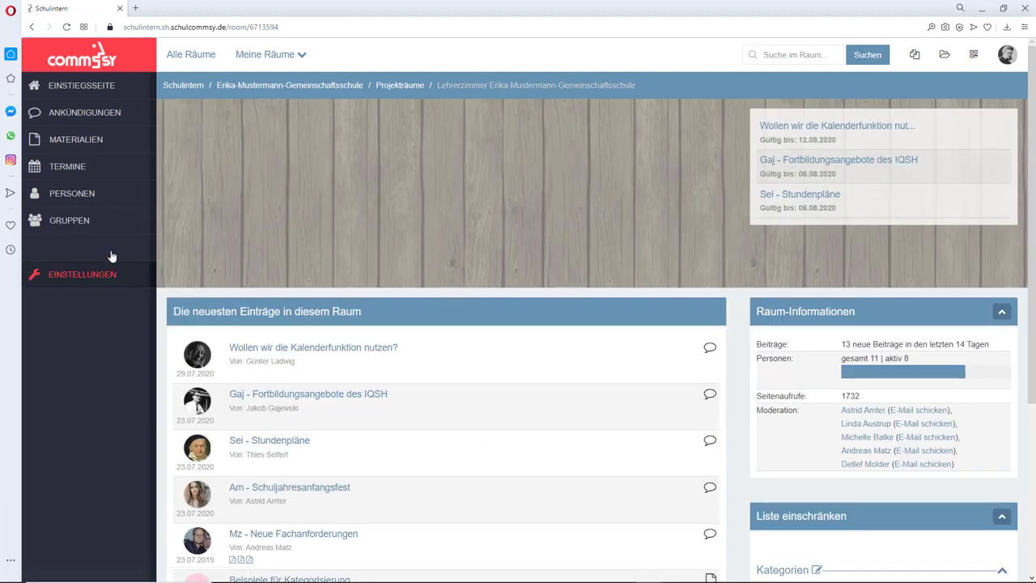
{"action": "left_click", "coordinate": [67, 167]}
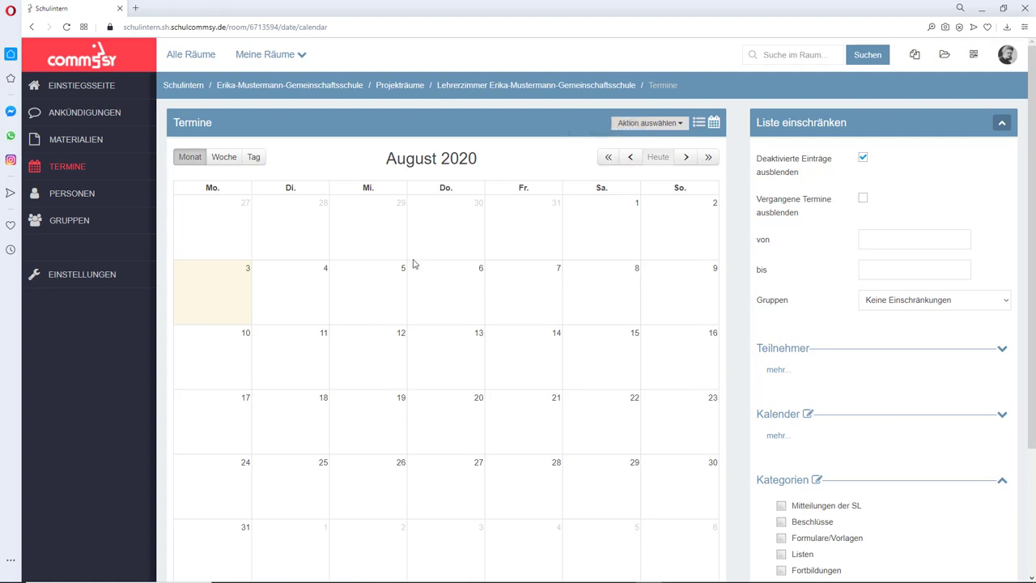
{"action": "left_click", "coordinate": [698, 122]}
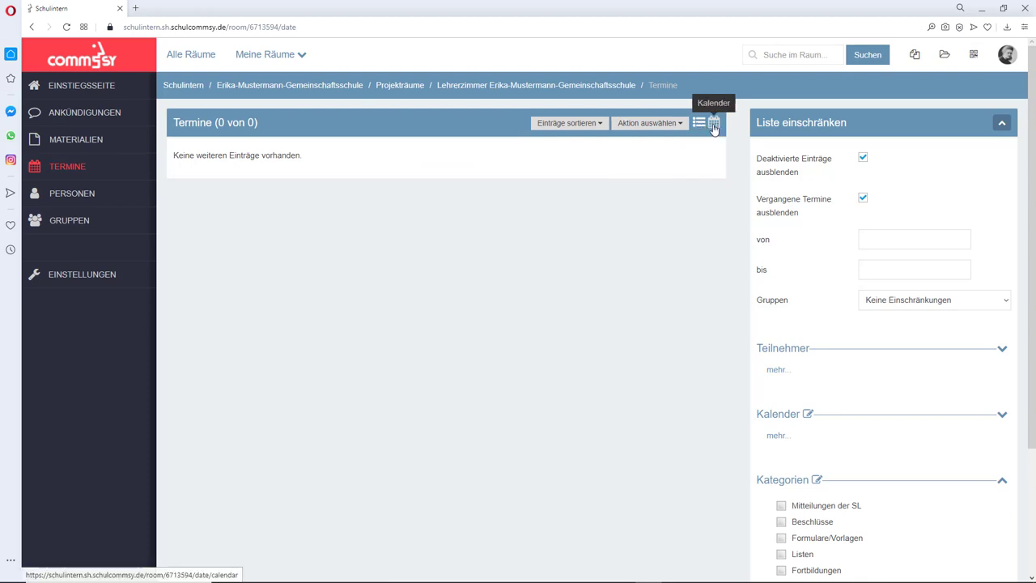
{"action": "left_click", "coordinate": [714, 123]}
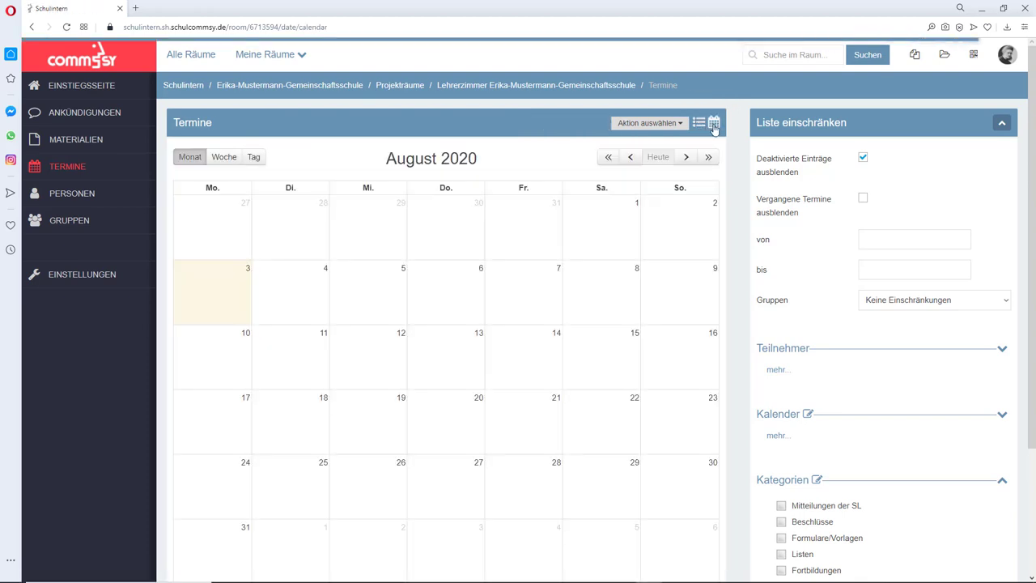
{"action": "mouse_move", "coordinate": [660, 134]}
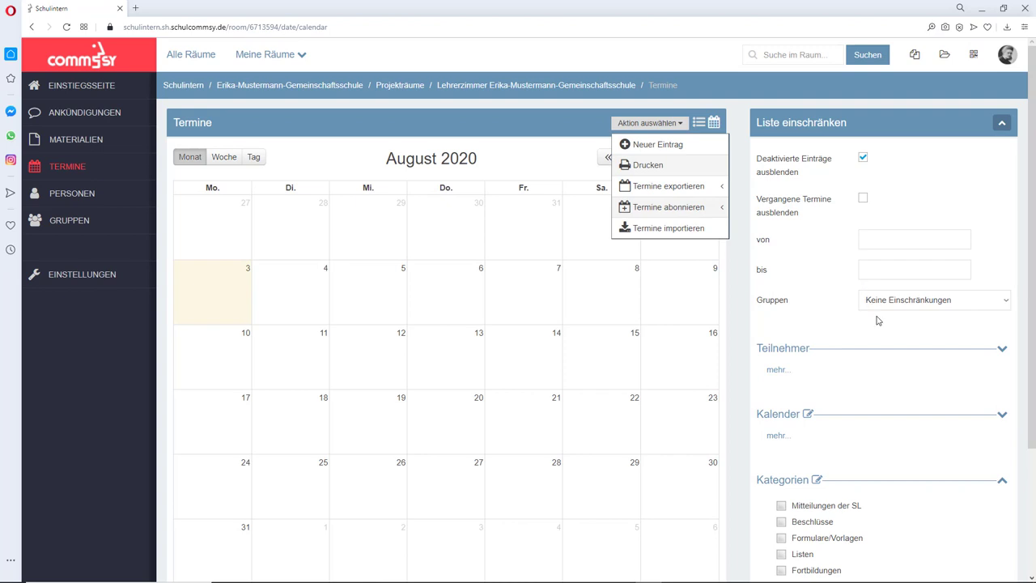
Step: Open the room's Standard calendar for editing and rename it Schulkalender
{"action": "scroll", "coordinate": [878, 321], "scroll_direction": "down", "scroll_amount": 1}
{"action": "scroll", "coordinate": [878, 321], "scroll_direction": "down", "scroll_amount": 2}
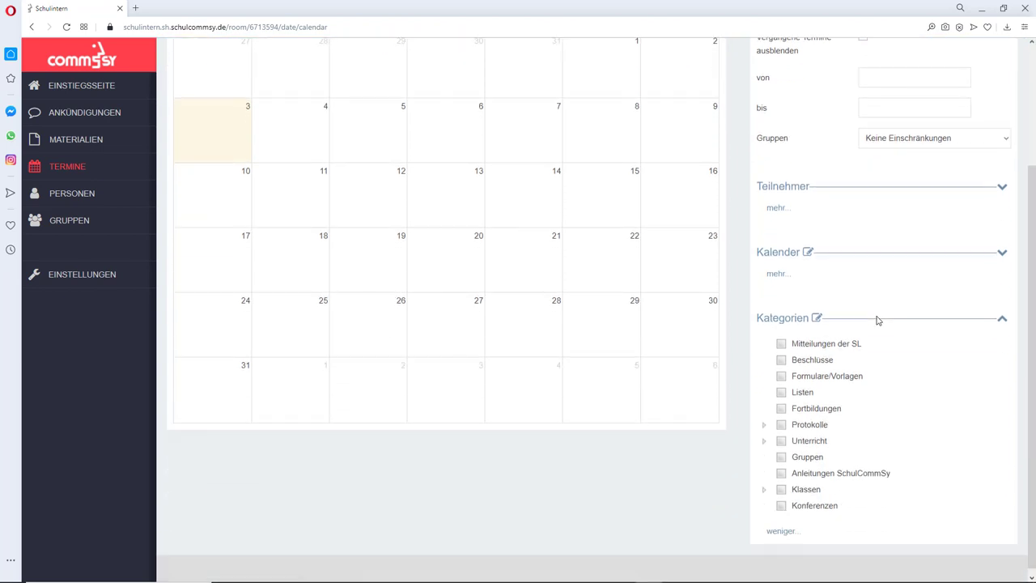
{"action": "left_click", "coordinate": [809, 256]}
{"action": "left_click", "coordinate": [497, 164]}
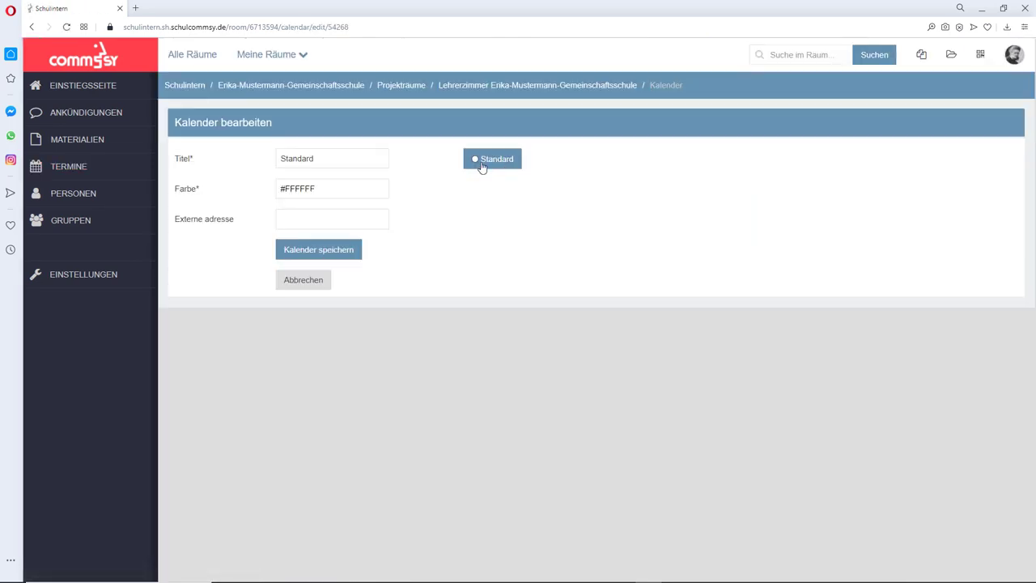
{"action": "left_click_drag", "start_coordinate": [324, 160], "coordinate": [227, 158]}
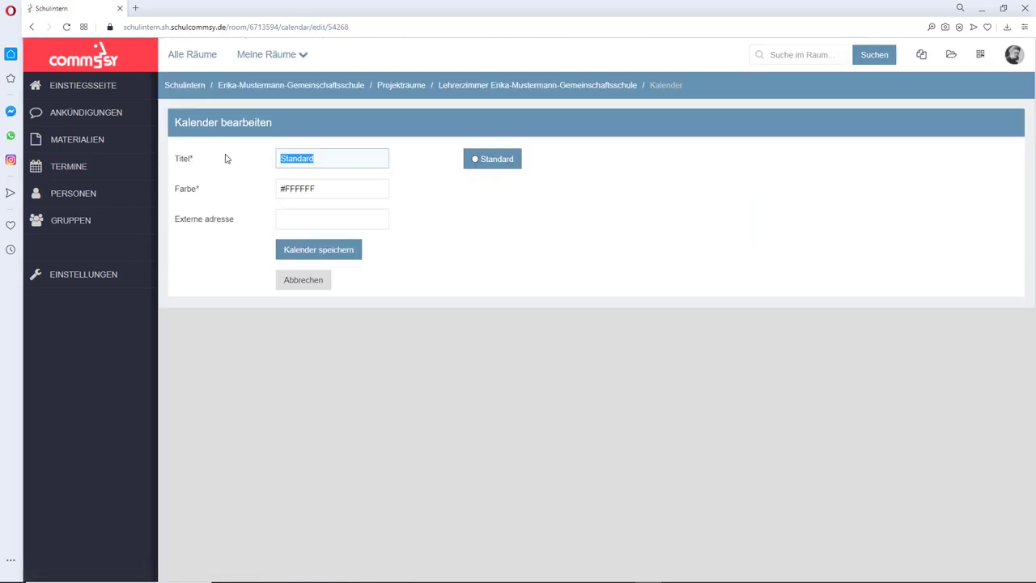
{"action": "type", "text": "S"}
Step: Set the Schulkalender's colour to red #FF340B and save the calendar
{"action": "left_click", "coordinate": [329, 187]}
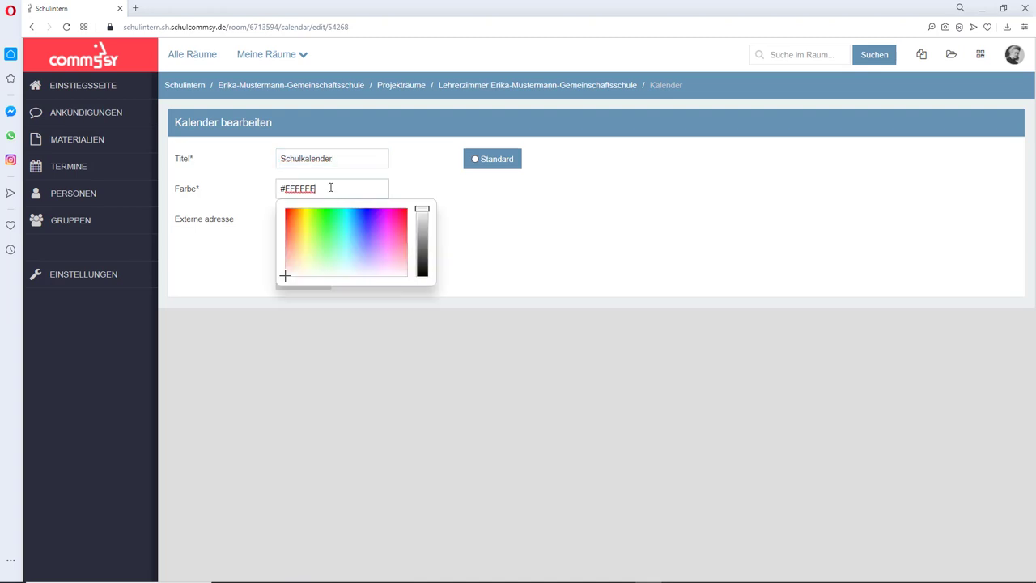
{"action": "left_click", "coordinate": [289, 211]}
{"action": "left_click", "coordinate": [409, 199]}
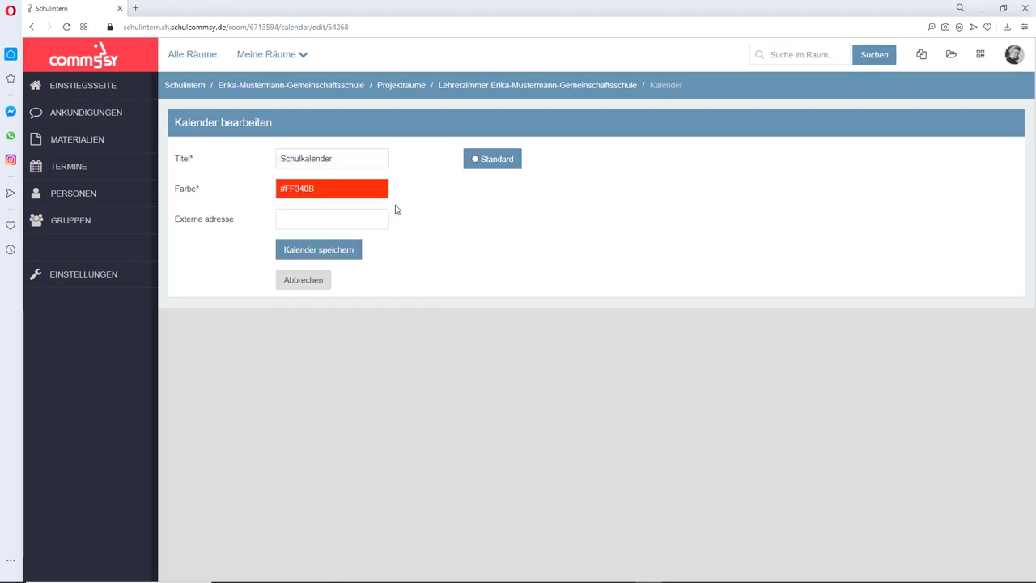
{"action": "left_click", "coordinate": [317, 253]}
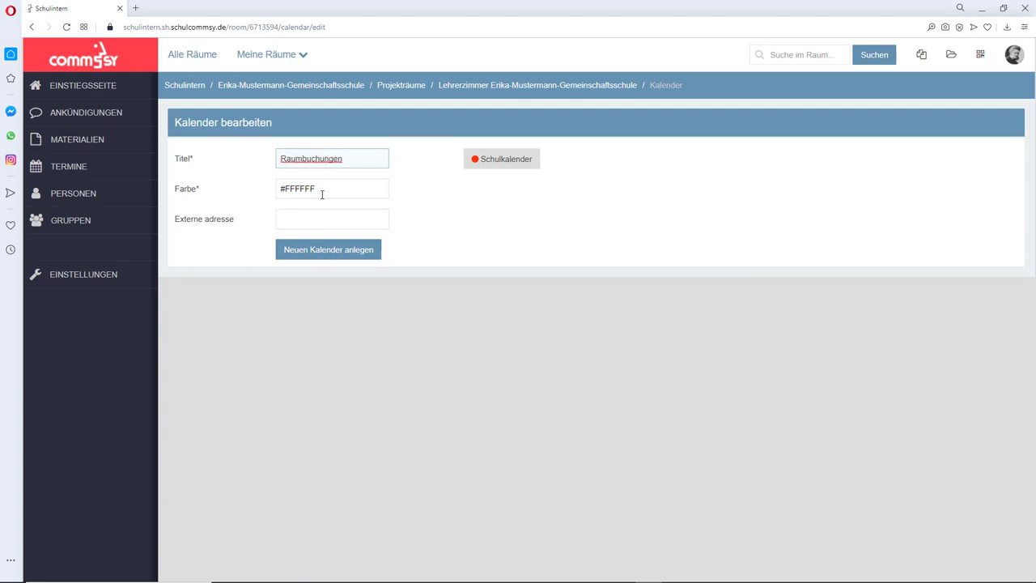
Step: Create a new calendar titled Raumbuchungen with the blue colour #1E0EFF
{"action": "left_click", "coordinate": [323, 189]}
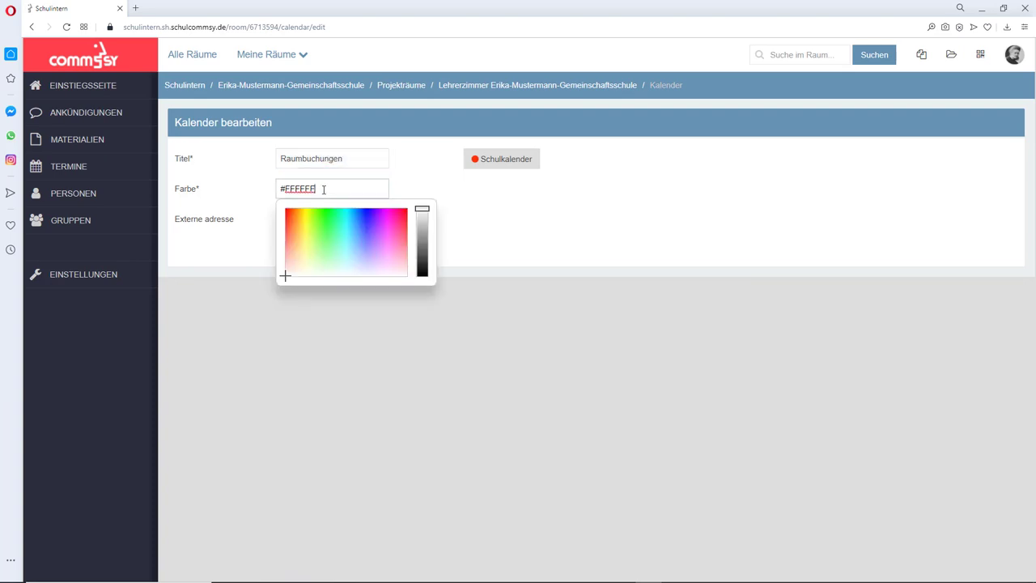
{"action": "left_click", "coordinate": [368, 212]}
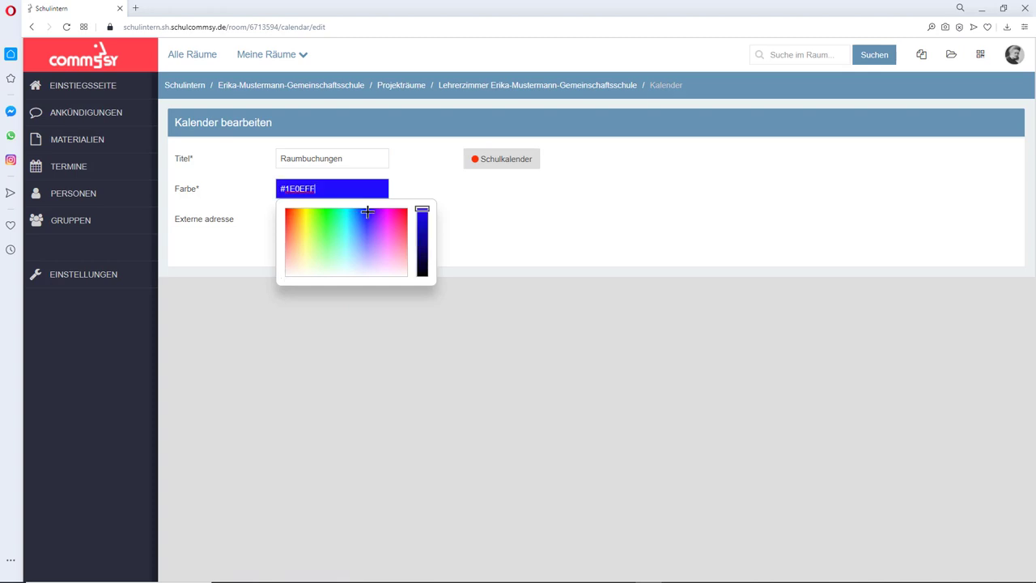
{"action": "left_click", "coordinate": [468, 240]}
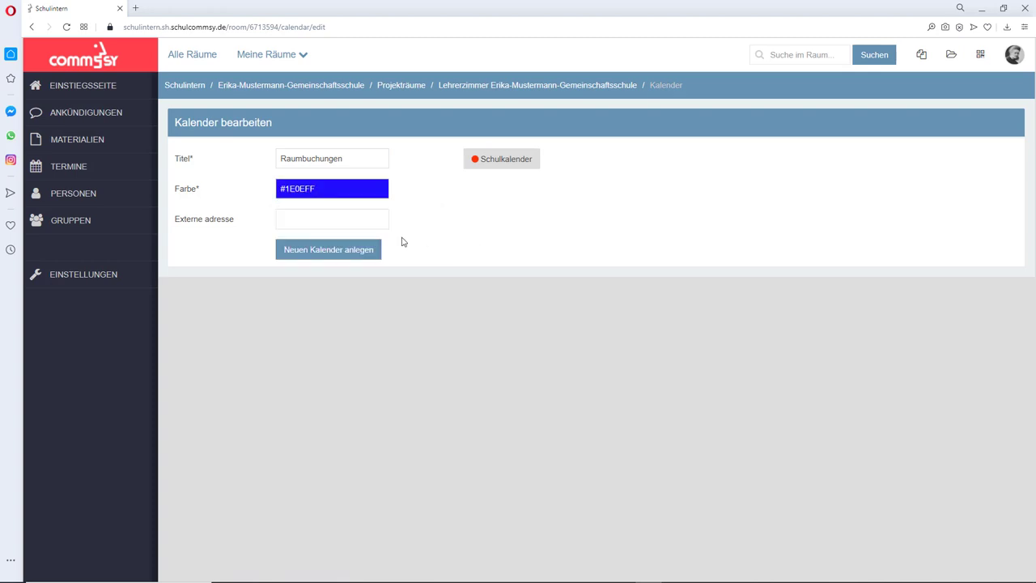
{"action": "left_click", "coordinate": [352, 253]}
Step: Create another calendar titled Klassenfahrten with the green colour #1BFF13
{"action": "left_click", "coordinate": [321, 160]}
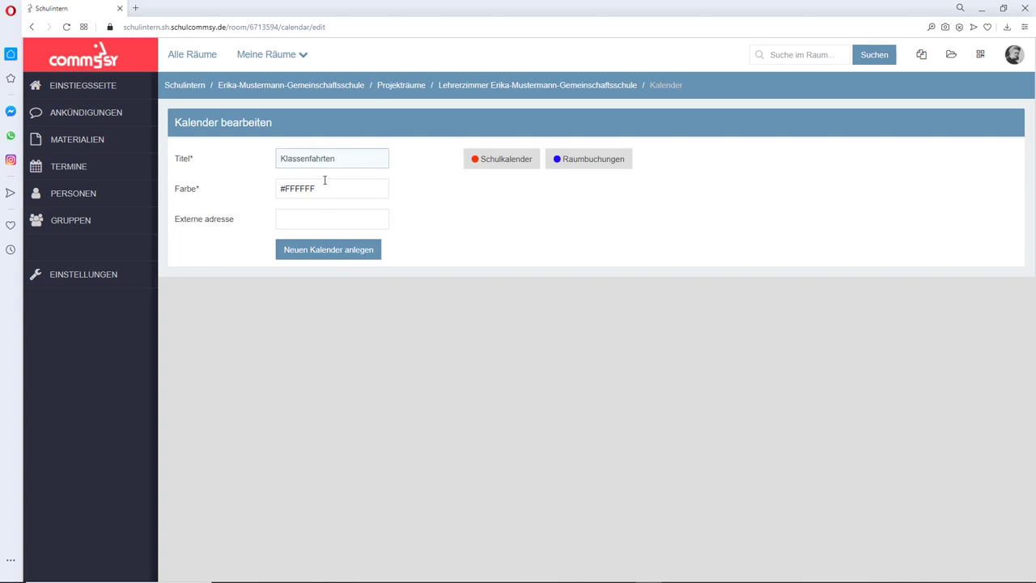
{"action": "left_click", "coordinate": [335, 194]}
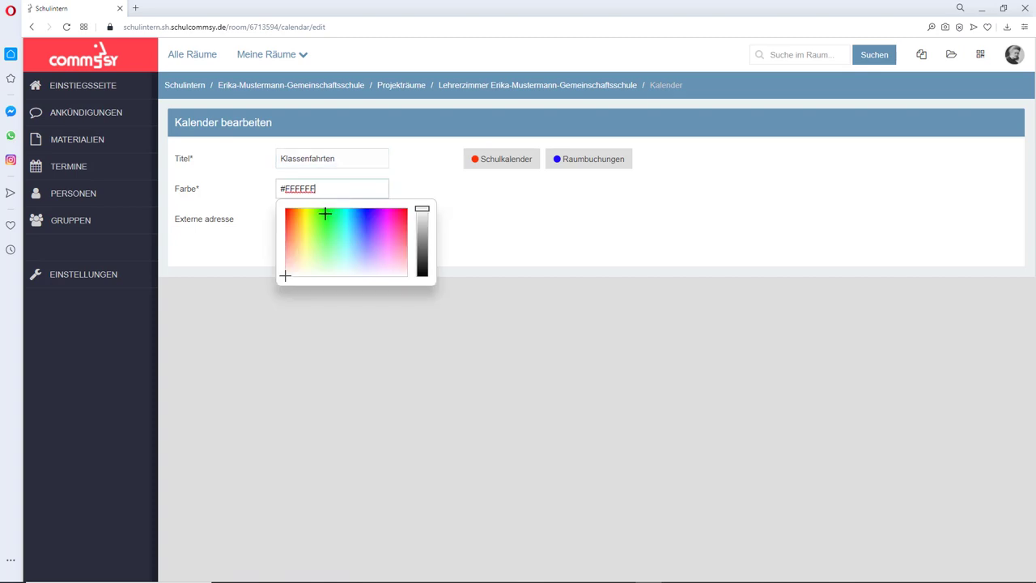
{"action": "left_click", "coordinate": [325, 213]}
{"action": "left_click", "coordinate": [466, 226]}
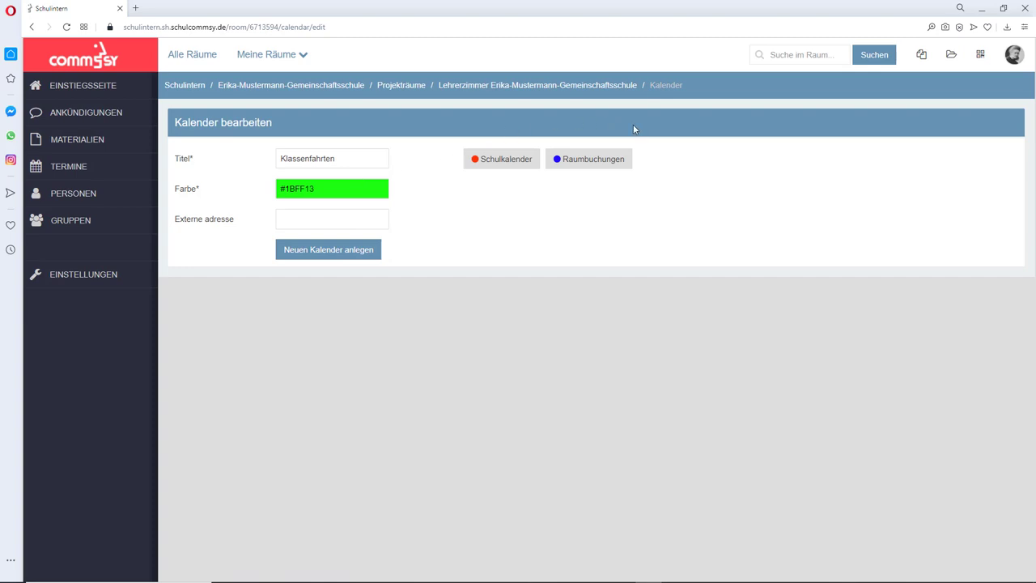
{"action": "left_click", "coordinate": [348, 255]}
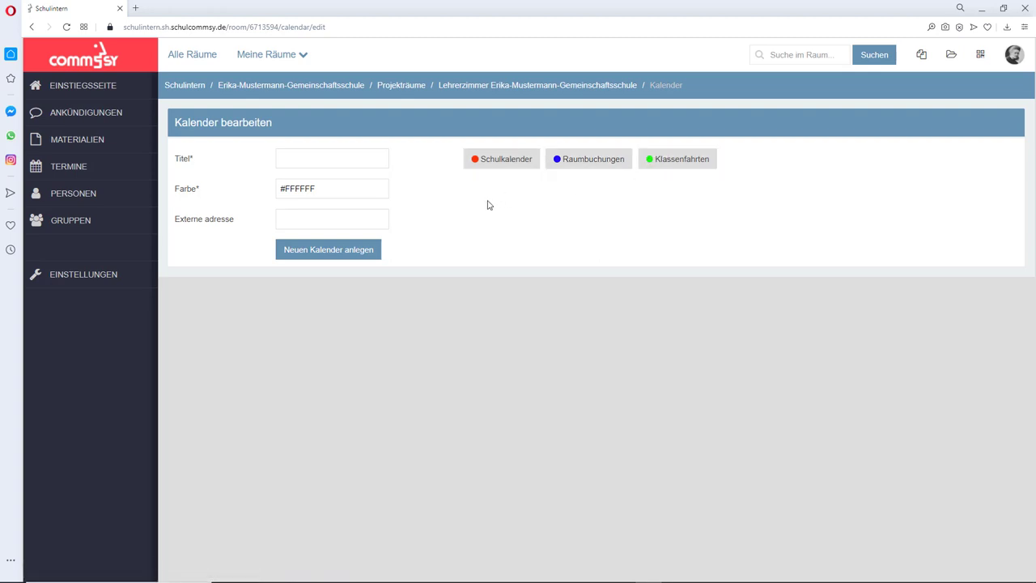
Step: Go back to the Termine overview and expand the Kalender filter to view the room's calendars
{"action": "left_click", "coordinate": [85, 170]}
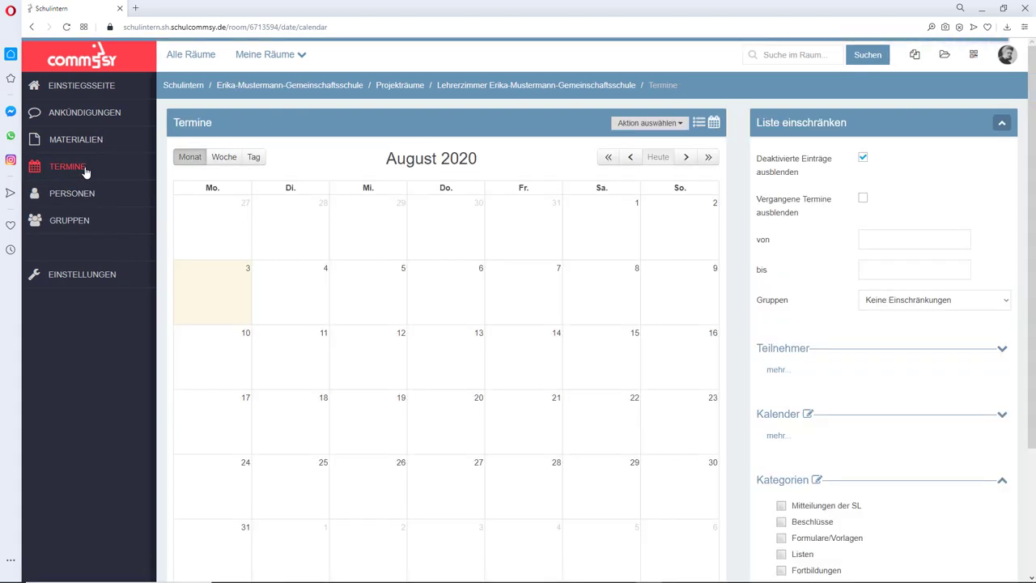
{"action": "scroll", "coordinate": [931, 396], "scroll_direction": "down", "scroll_amount": 2}
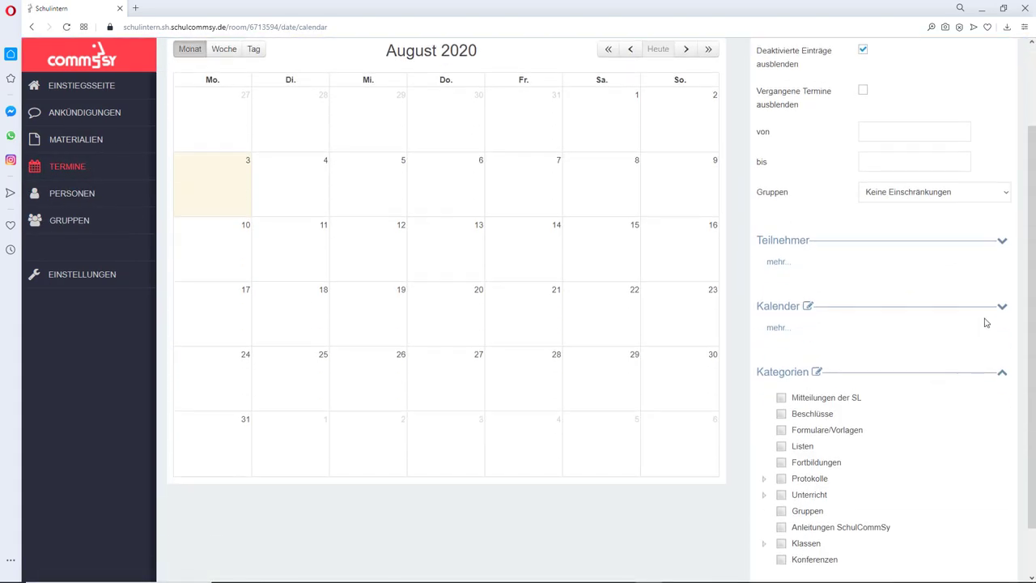
{"action": "left_click", "coordinate": [1005, 308]}
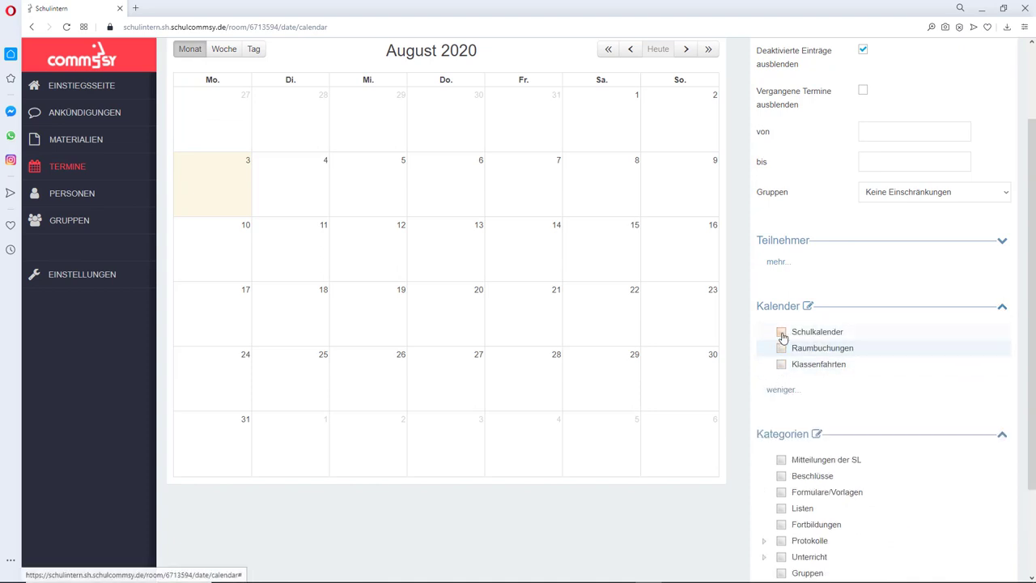
Step: Open the form for a new Termine entry, look through its fields and categories, and return to the Termine overview
{"action": "scroll", "coordinate": [591, 261], "scroll_direction": "up", "scroll_amount": 2}
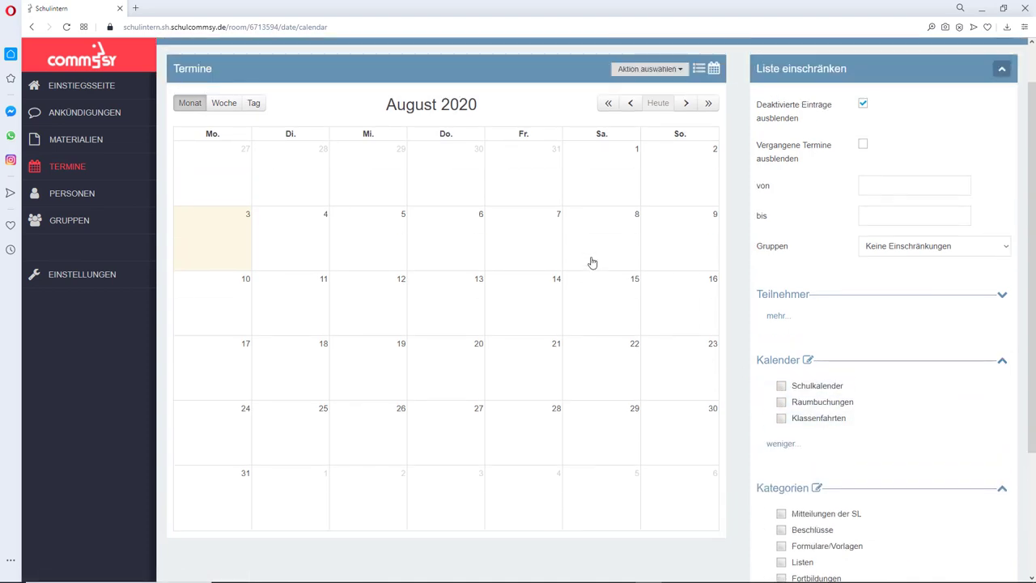
{"action": "left_click", "coordinate": [660, 126]}
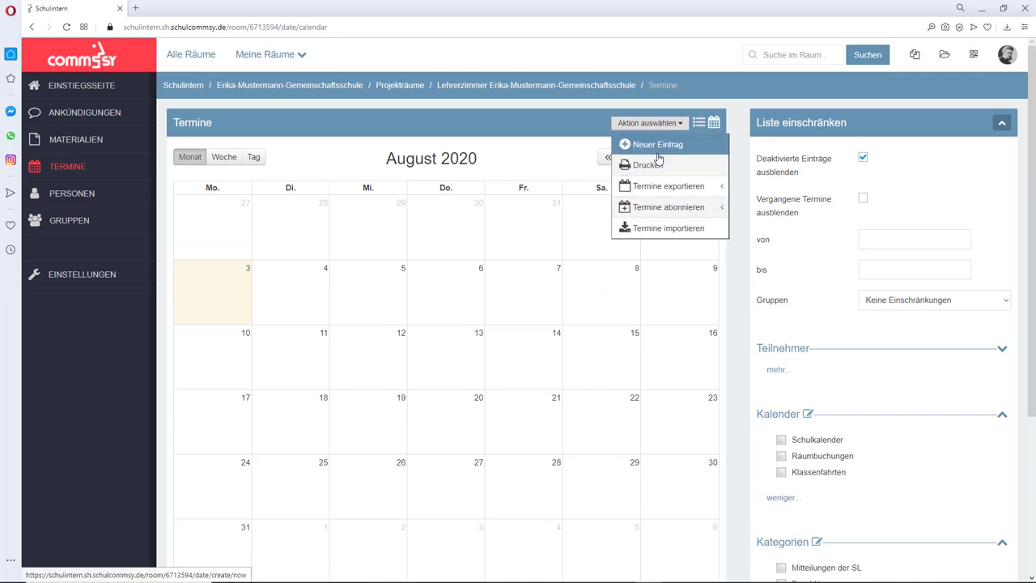
{"action": "left_click", "coordinate": [658, 158]}
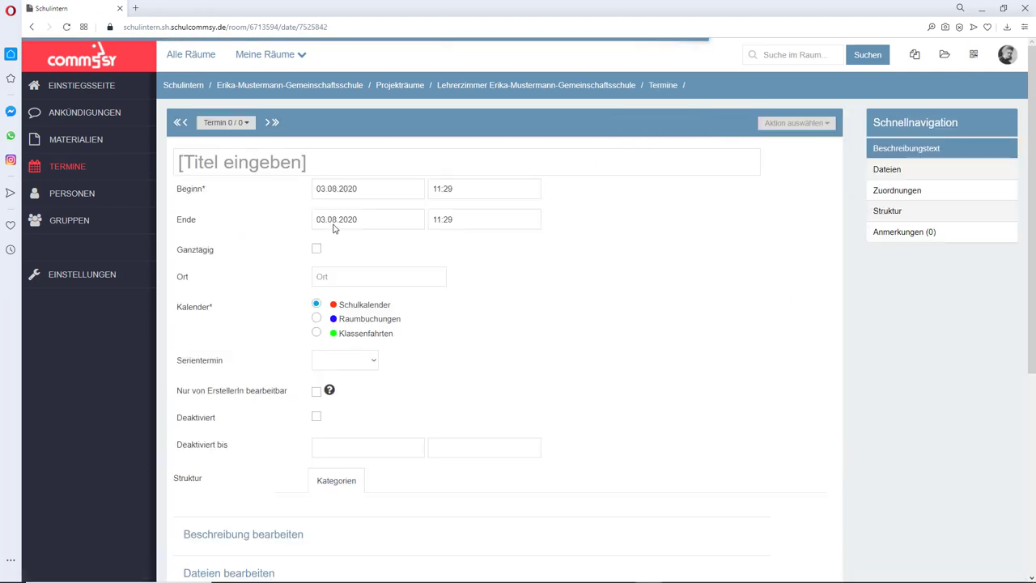
{"action": "scroll", "coordinate": [510, 291], "scroll_direction": "down", "scroll_amount": 1}
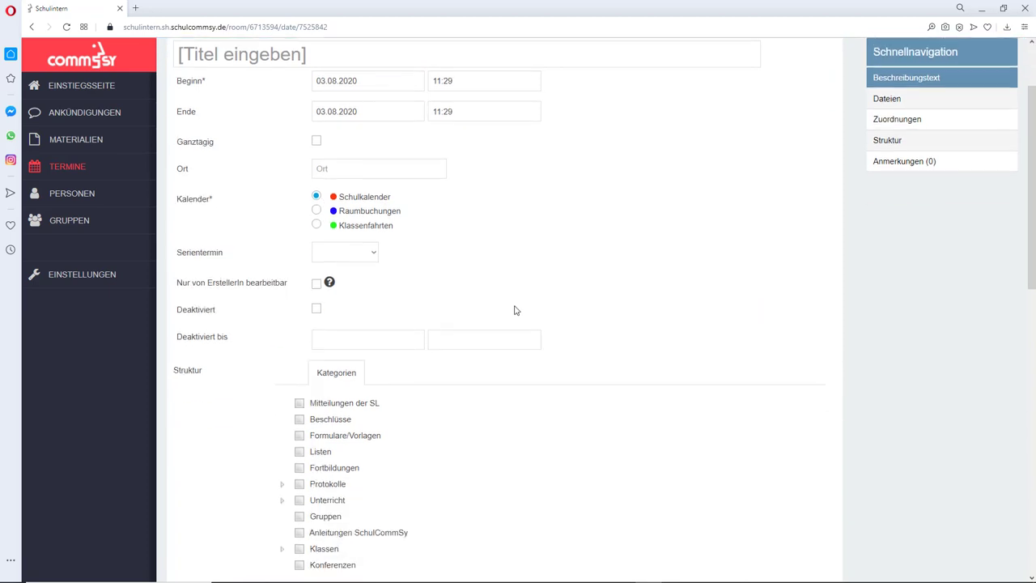
{"action": "scroll", "coordinate": [515, 310], "scroll_direction": "down", "scroll_amount": 2}
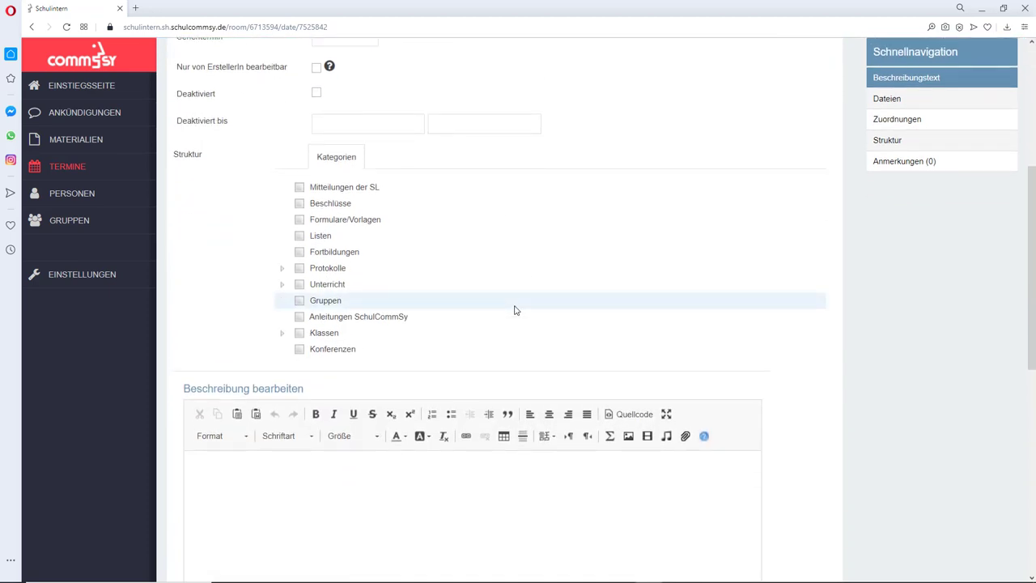
{"action": "scroll", "coordinate": [514, 310], "scroll_direction": "up", "scroll_amount": 3}
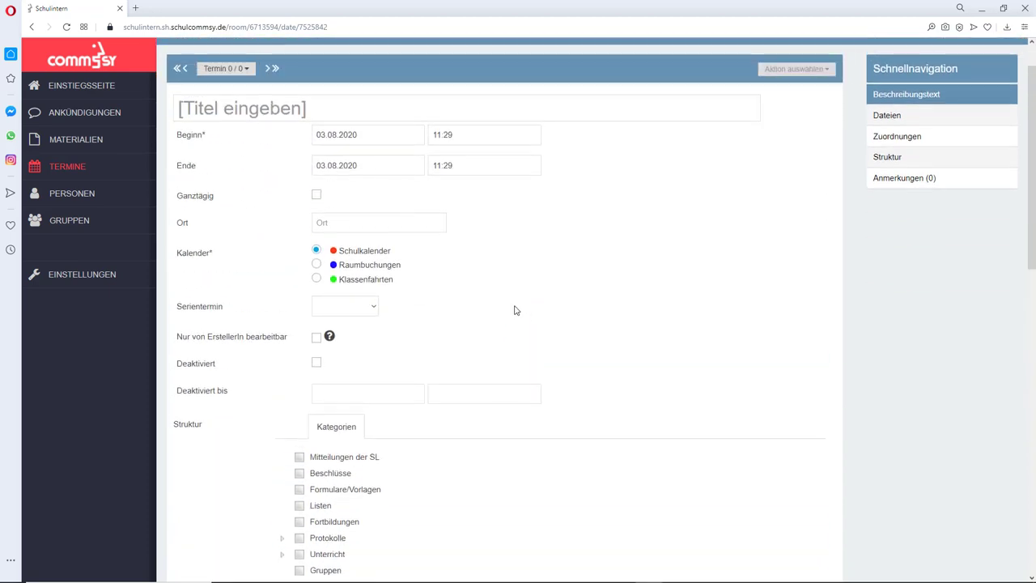
{"action": "left_click", "coordinate": [87, 178]}
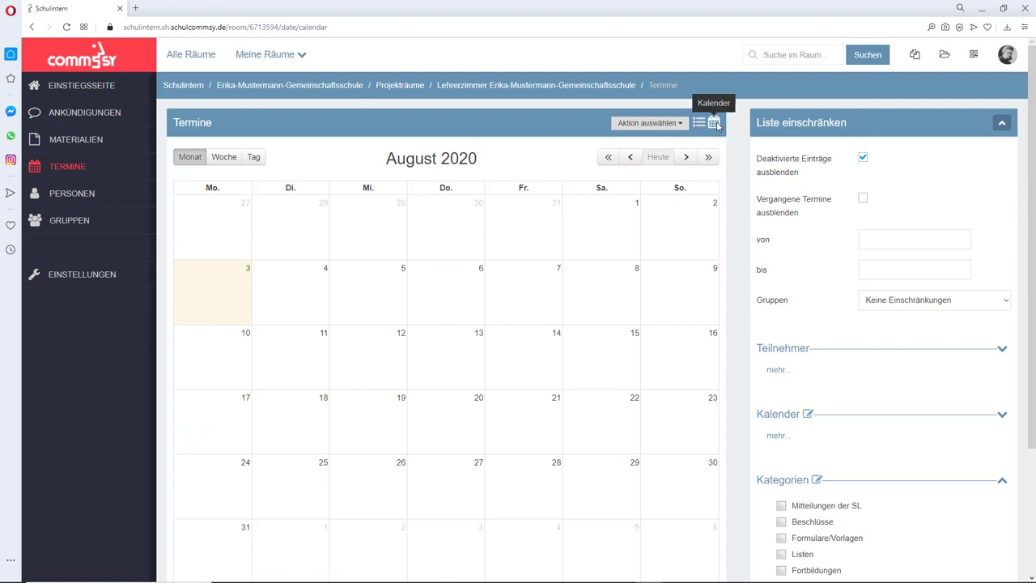
Step: Switch to Outlook, start saving its calendar as an iCalendar file and open the additional export options
{"action": "left_click", "coordinate": [676, 123]}
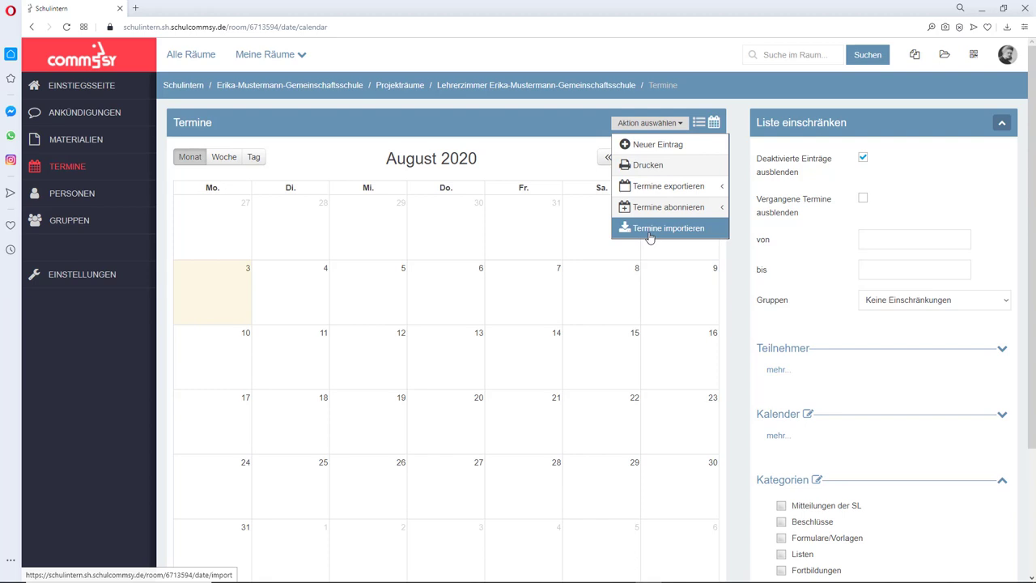
{"action": "mouse_move", "coordinate": [291, 578]}
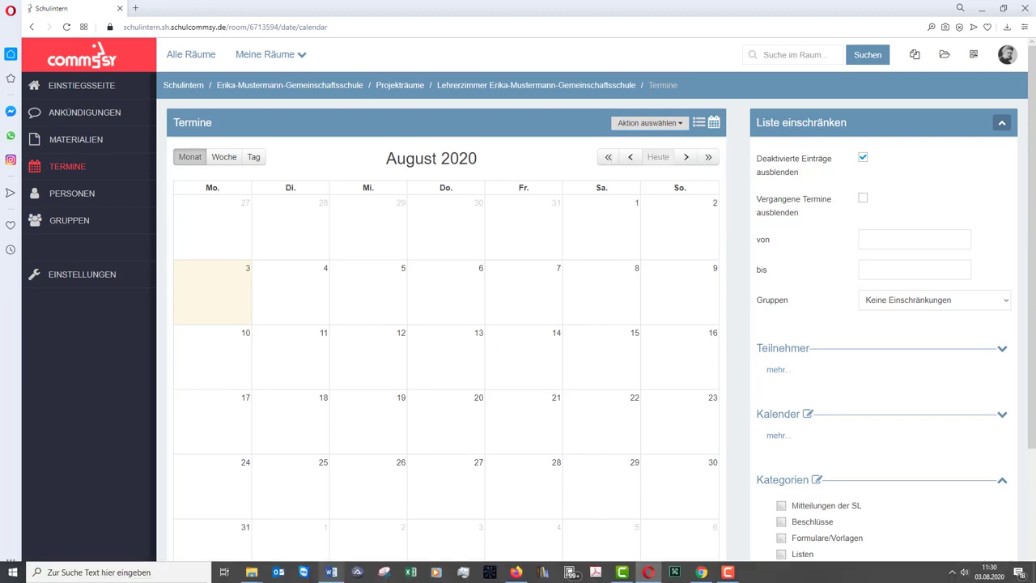
{"action": "left_click", "coordinate": [278, 572]}
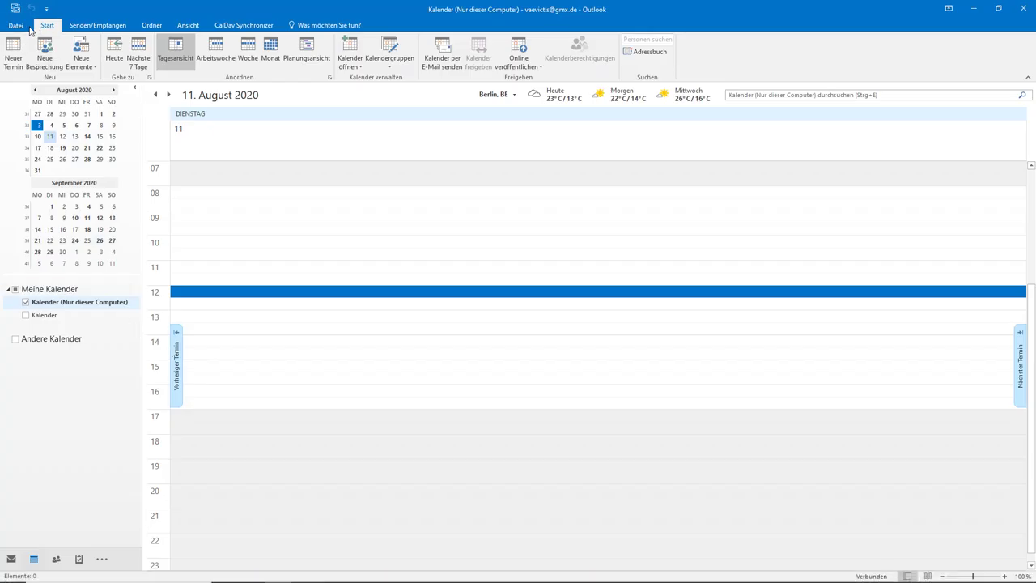
{"action": "left_click", "coordinate": [21, 27]}
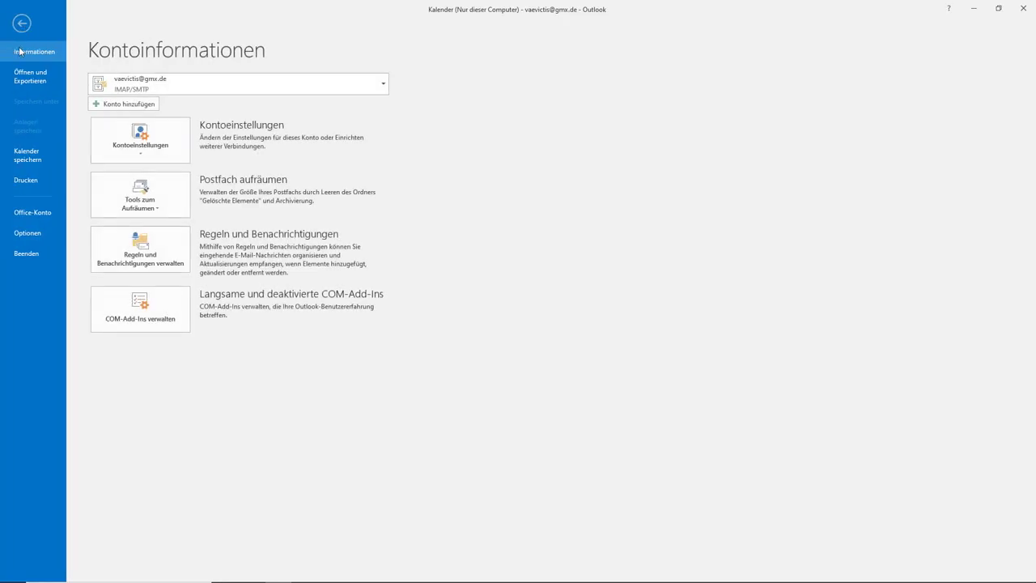
{"action": "left_click", "coordinate": [23, 161]}
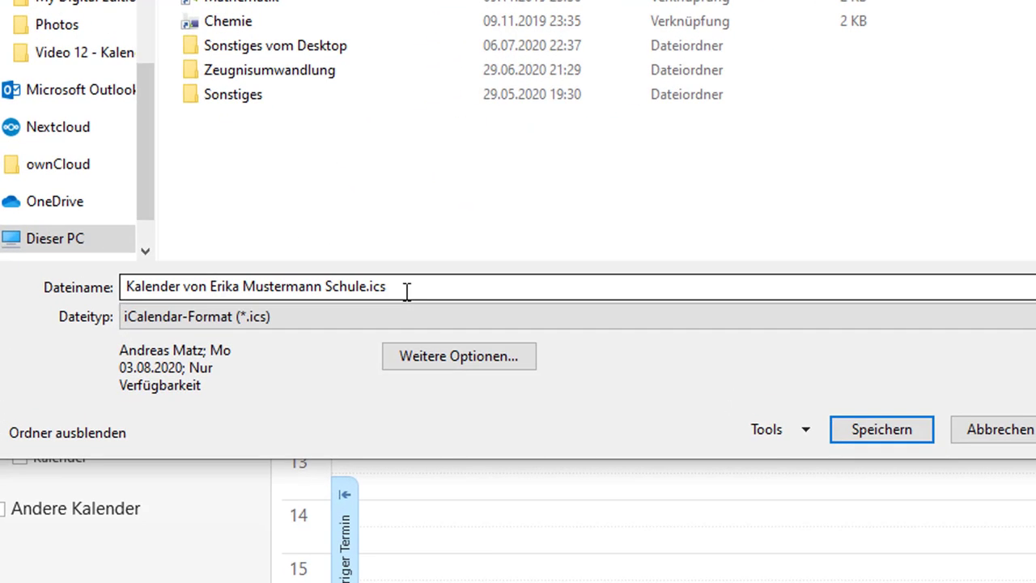
{"action": "left_click", "coordinate": [429, 357]}
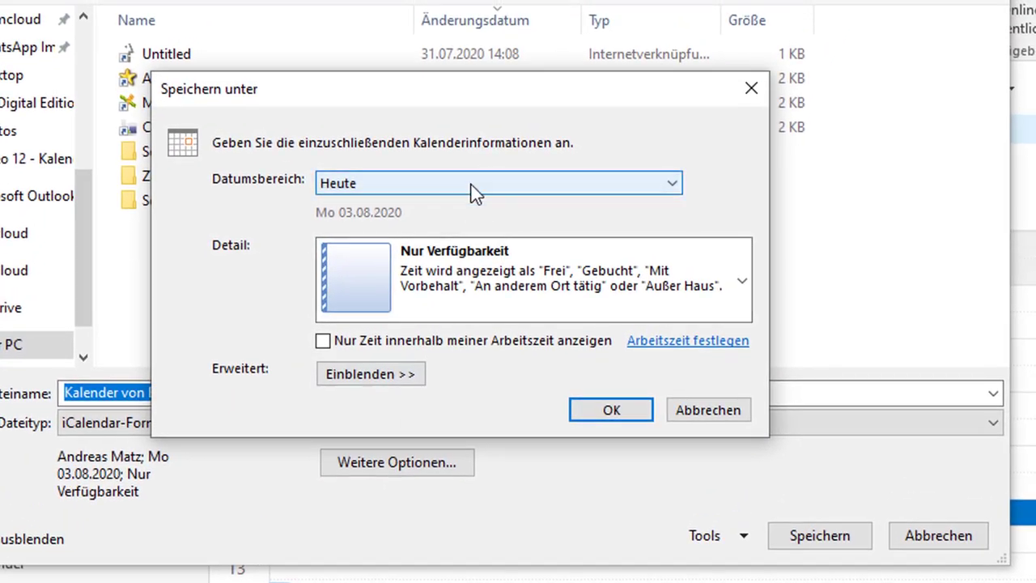
Step: Specify a custom date range for the calendar export, from 03.08.2020 to 03.08.2021
{"action": "left_click", "coordinate": [479, 172]}
{"action": "left_click", "coordinate": [455, 279]}
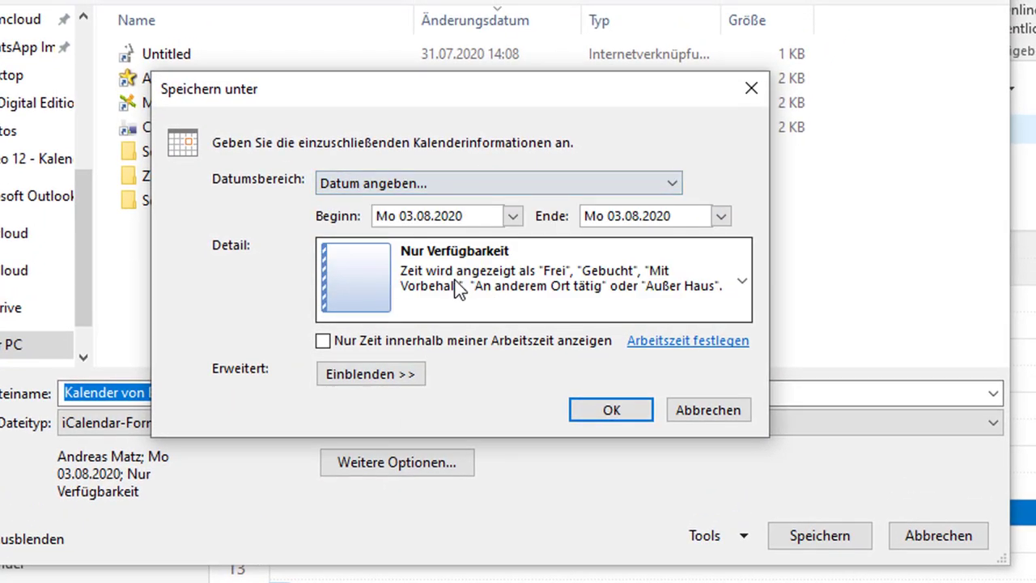
{"action": "left_click", "coordinate": [721, 217]}
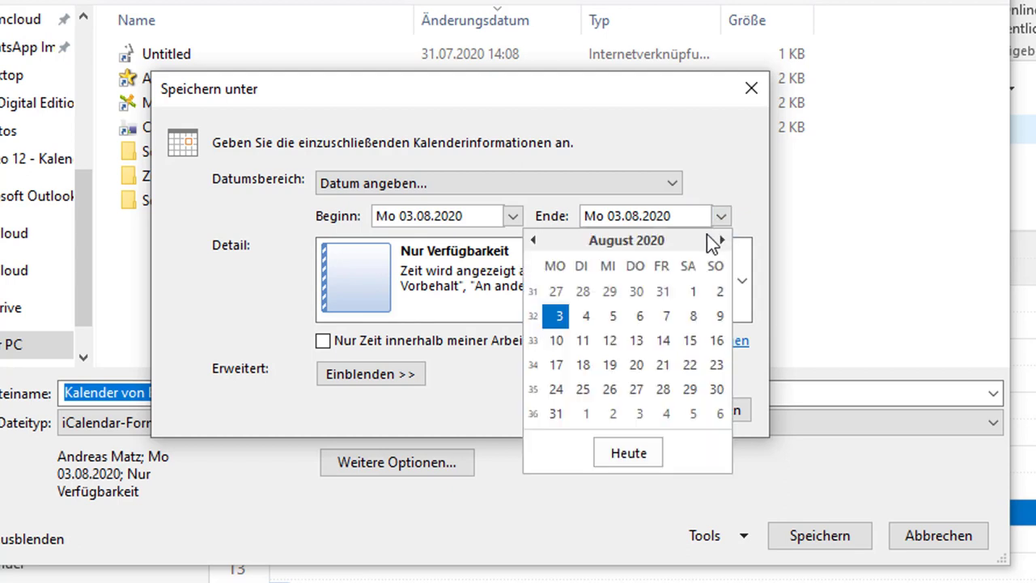
{"action": "left_click", "coordinate": [670, 217]}
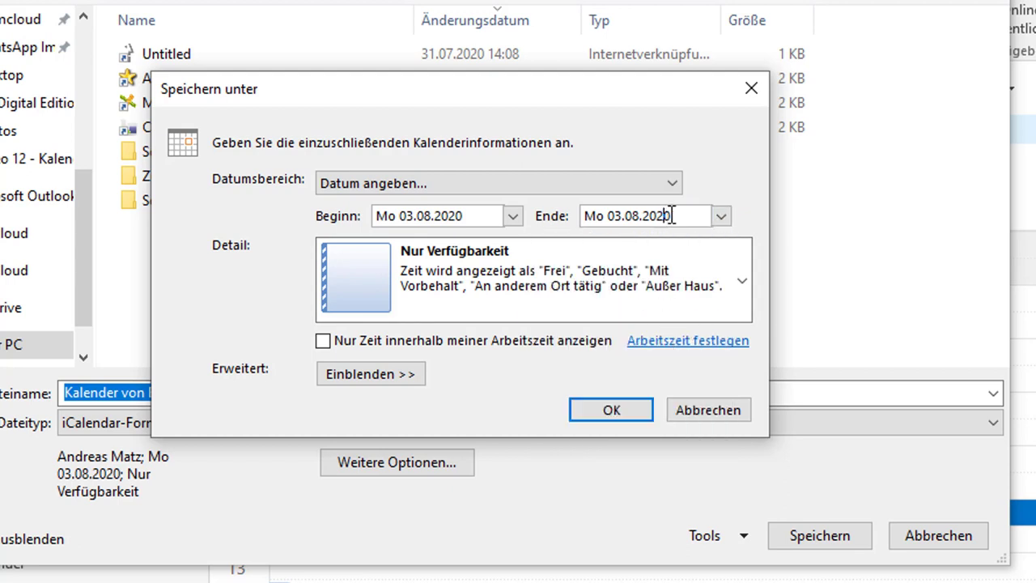
{"action": "type", "text": "1"}
Step: Set the export detail to Alle Details, accept the options and save the calendar as an .ics file
{"action": "left_click", "coordinate": [716, 282]}
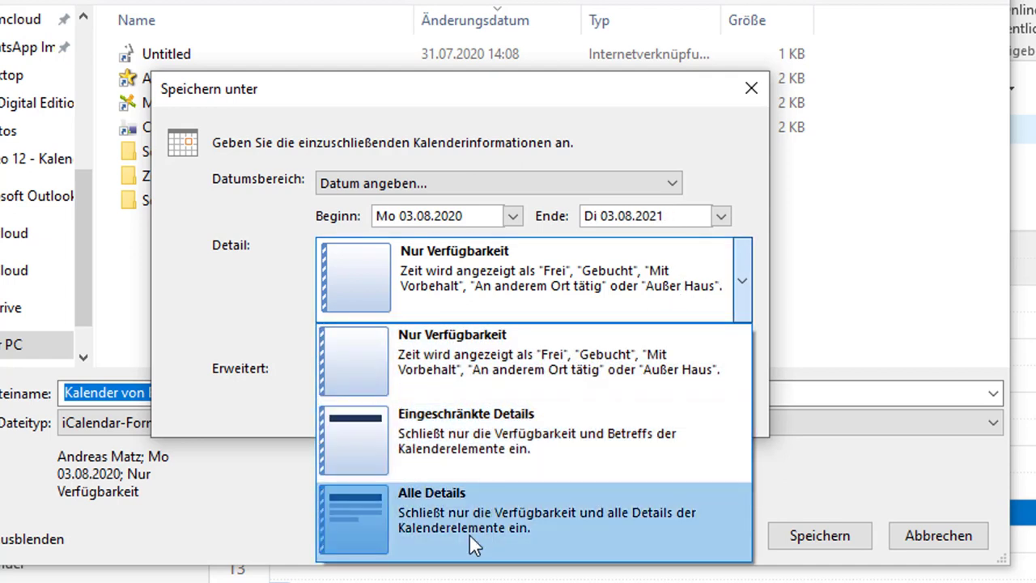
{"action": "left_click", "coordinate": [465, 536]}
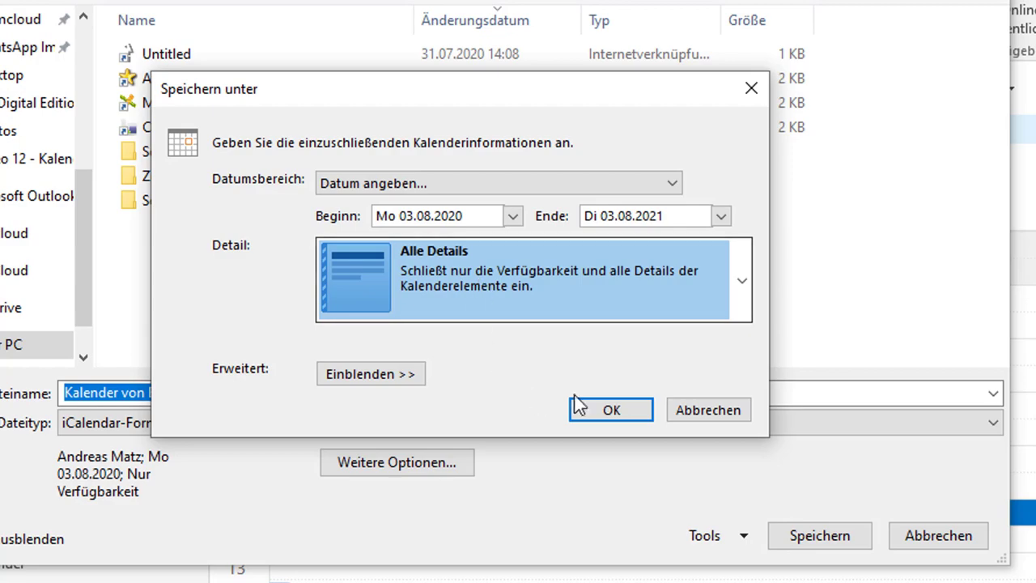
{"action": "left_click", "coordinate": [611, 410]}
{"action": "left_click", "coordinate": [776, 537]}
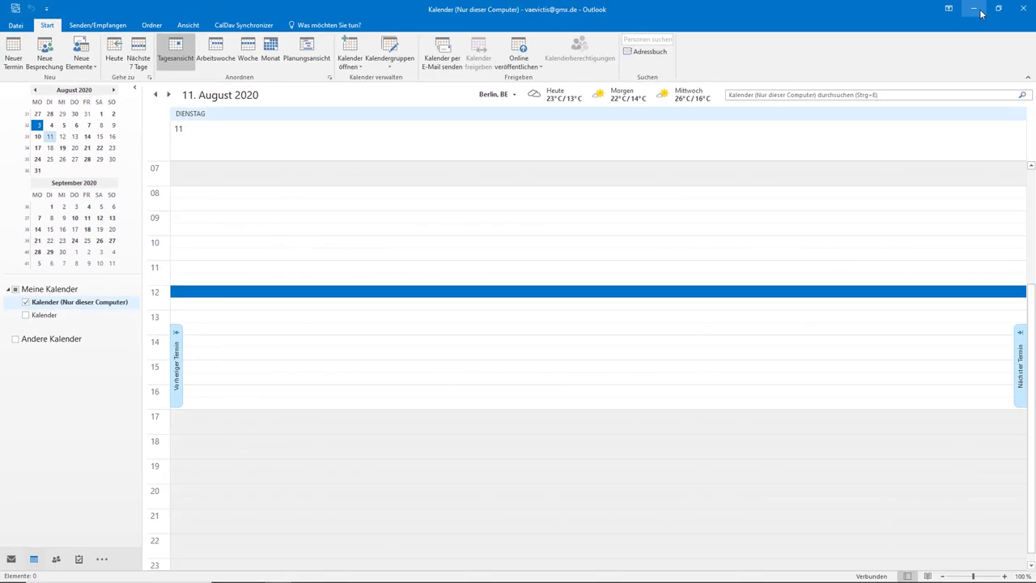
Step: Minimize Outlook, switch back to CommSy in the Opera browser and open the Termine importieren form
{"action": "left_click", "coordinate": [978, 10]}
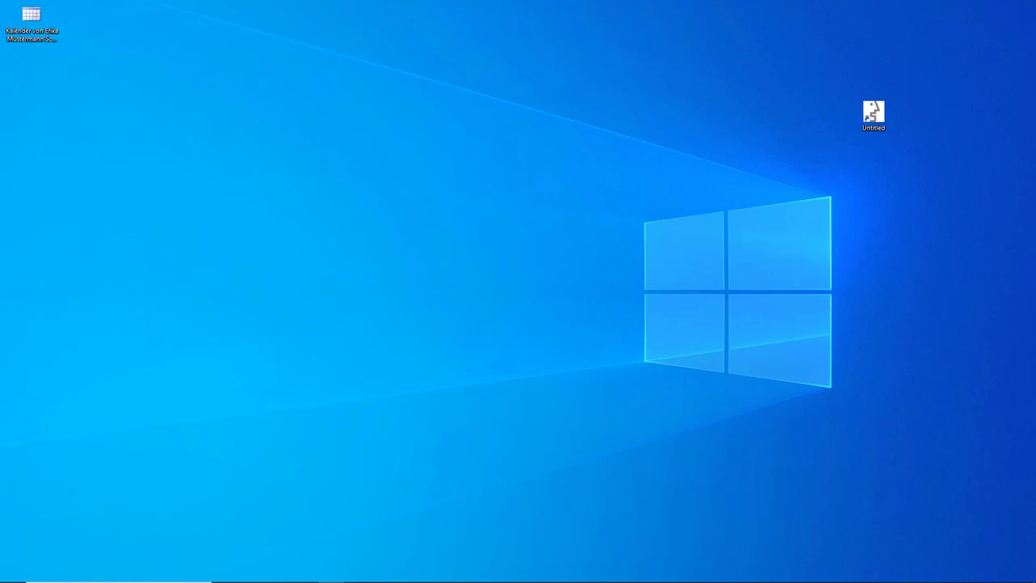
{"action": "mouse_move", "coordinate": [331, 579]}
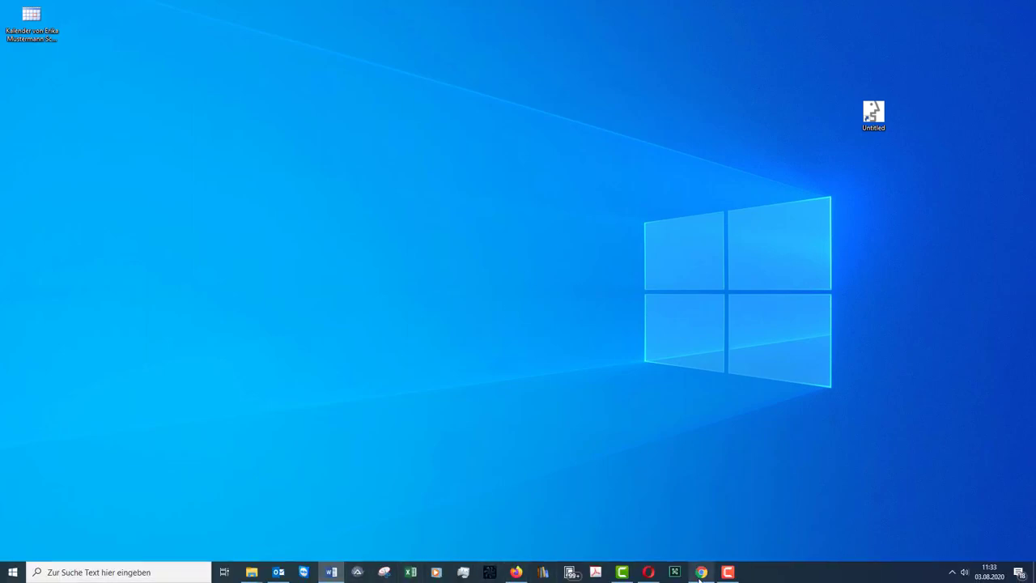
{"action": "left_click", "coordinate": [650, 573]}
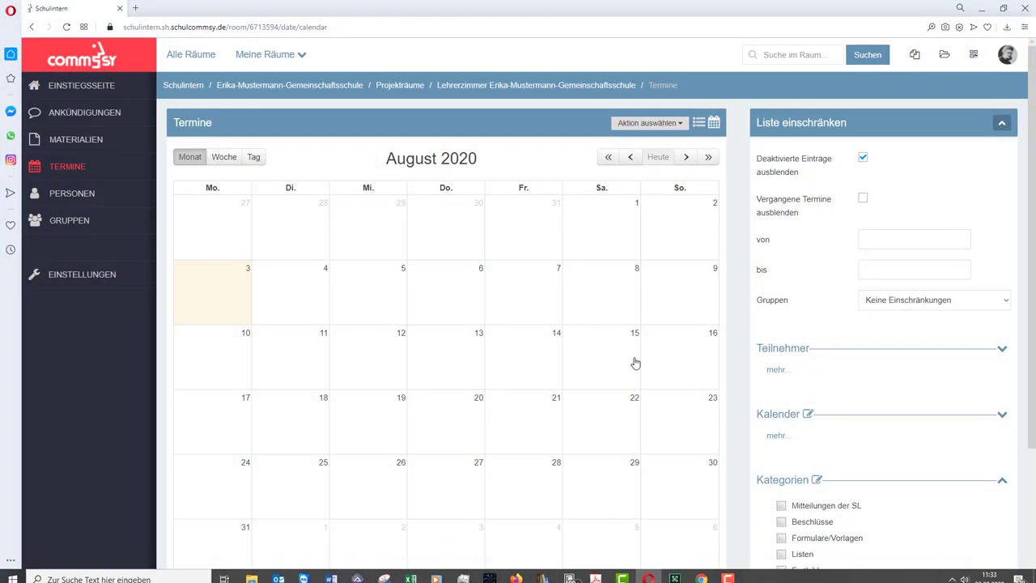
{"action": "left_click", "coordinate": [676, 124]}
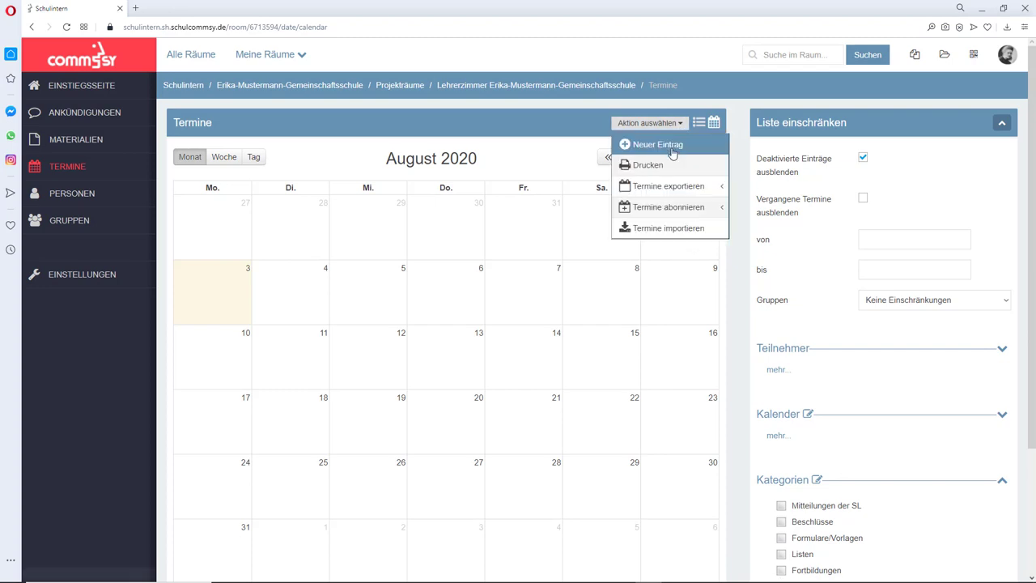
{"action": "left_click", "coordinate": [658, 230]}
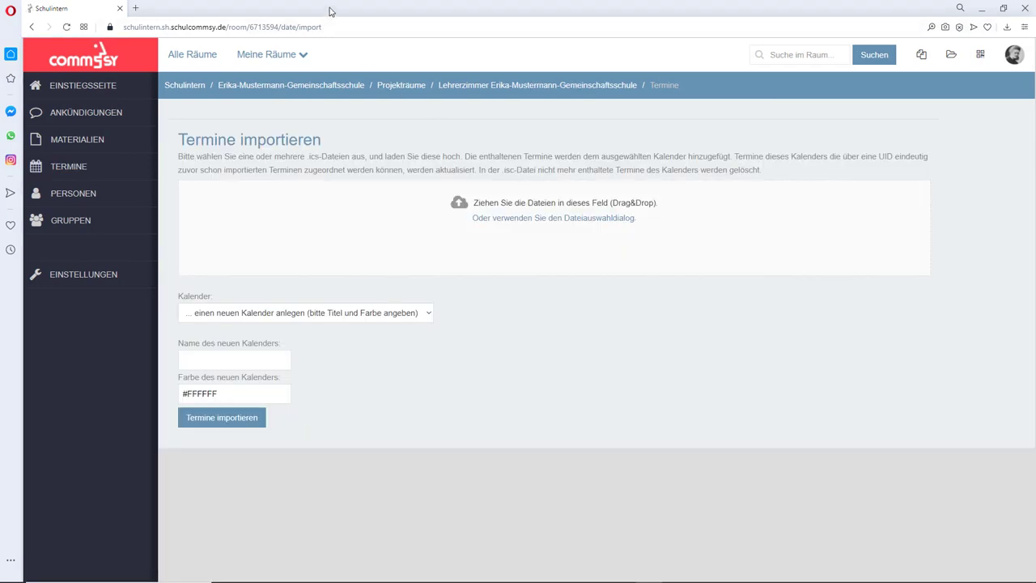
Step: Shrink the browser window, upload the exported .ics file from the desktop to the import form, and maximize the window again
{"action": "double_click", "coordinate": [329, 11]}
{"action": "left_click_drag", "start_coordinate": [330, 12], "coordinate": [404, 12]}
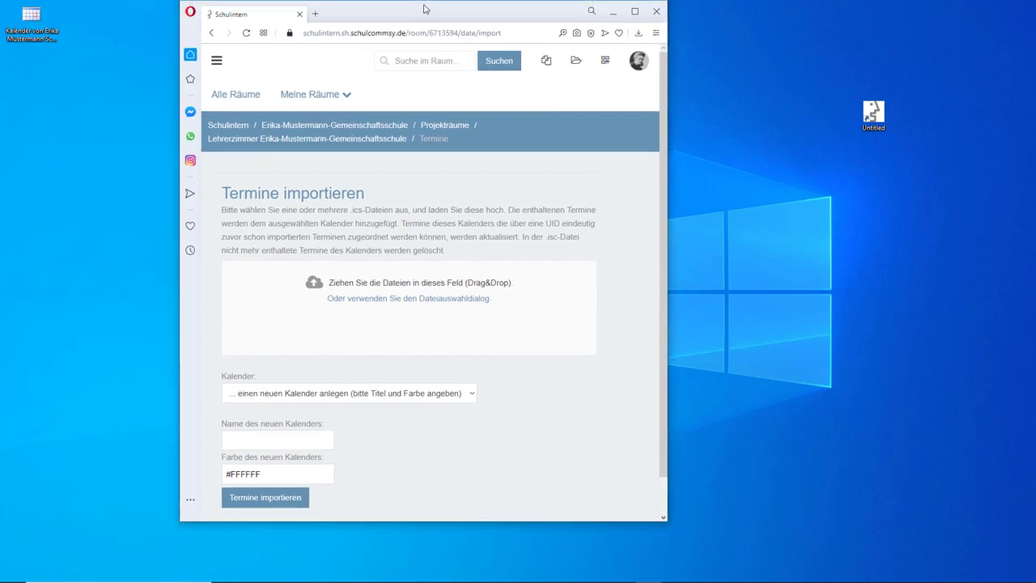
{"action": "left_click_drag", "start_coordinate": [32, 14], "coordinate": [393, 284]}
{"action": "left_click", "coordinate": [635, 12]}
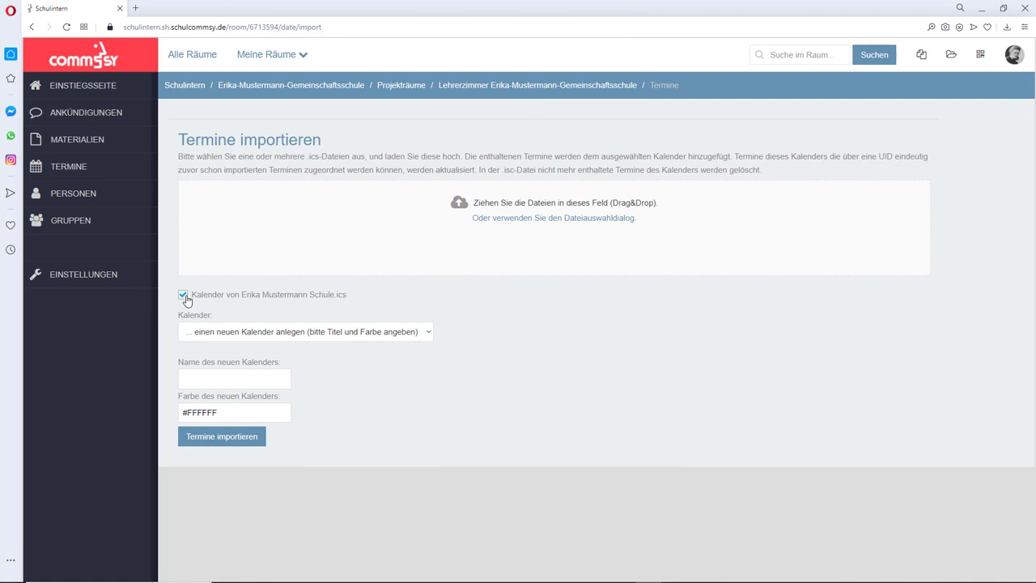
Step: Import the appointments into the existing Schulkalender and expand the Kalender filter of the appointment list
{"action": "left_click", "coordinate": [221, 330]}
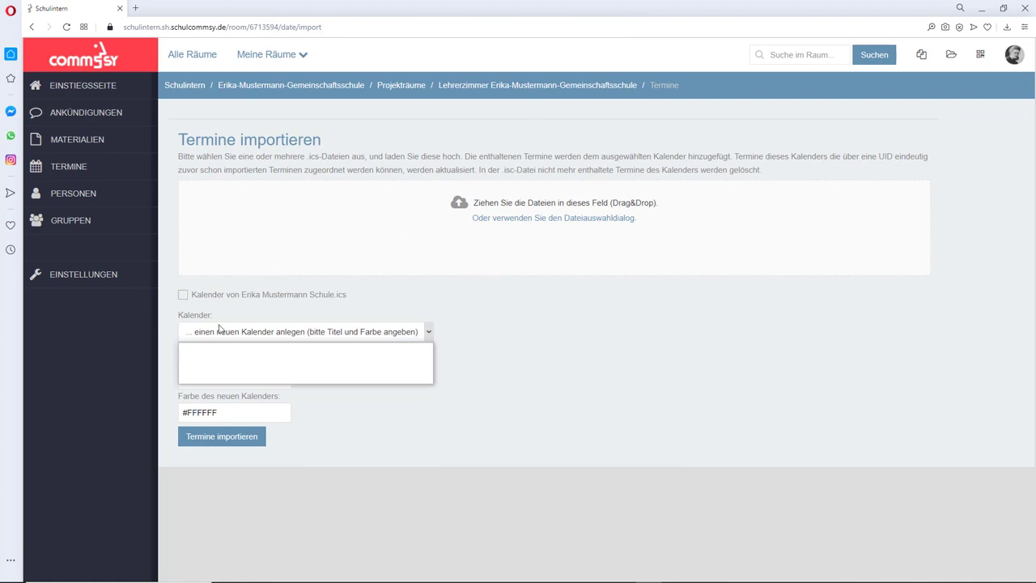
{"action": "left_click", "coordinate": [222, 358]}
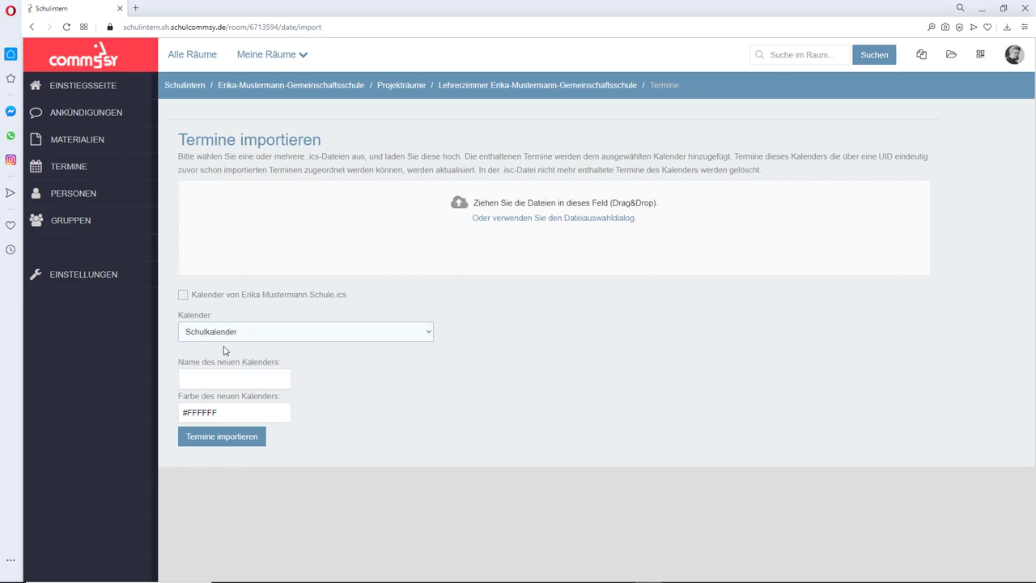
{"action": "left_click", "coordinate": [229, 441]}
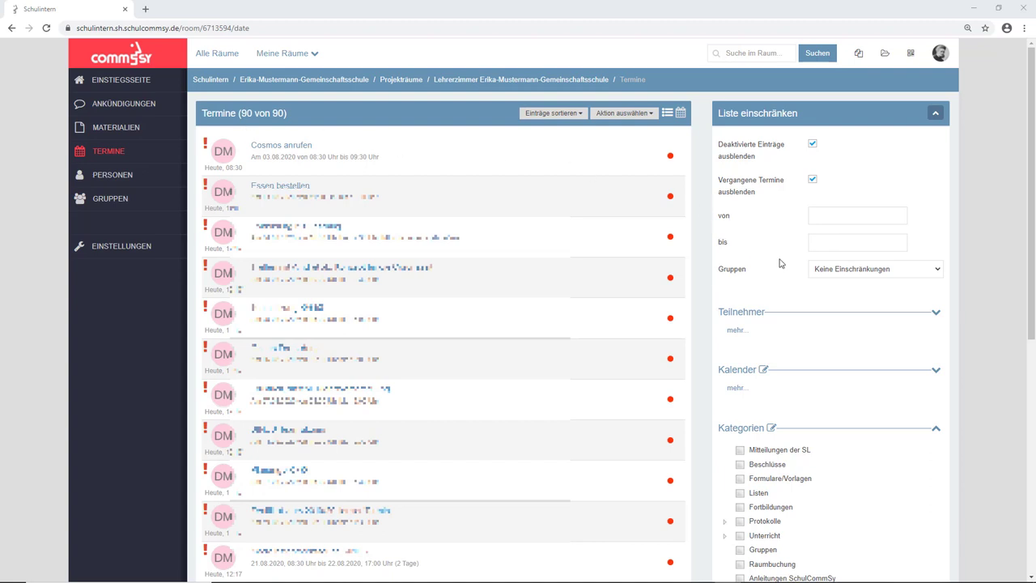
{"action": "left_click", "coordinate": [934, 374]}
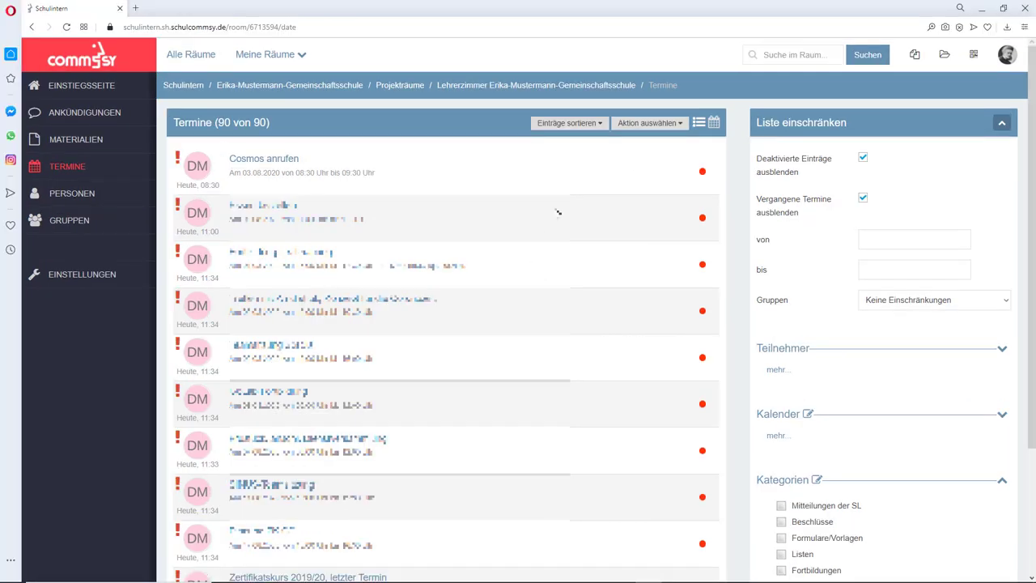
Step: Delete all entries in the Termine list and confirm the deletion
{"action": "left_click", "coordinate": [684, 124]}
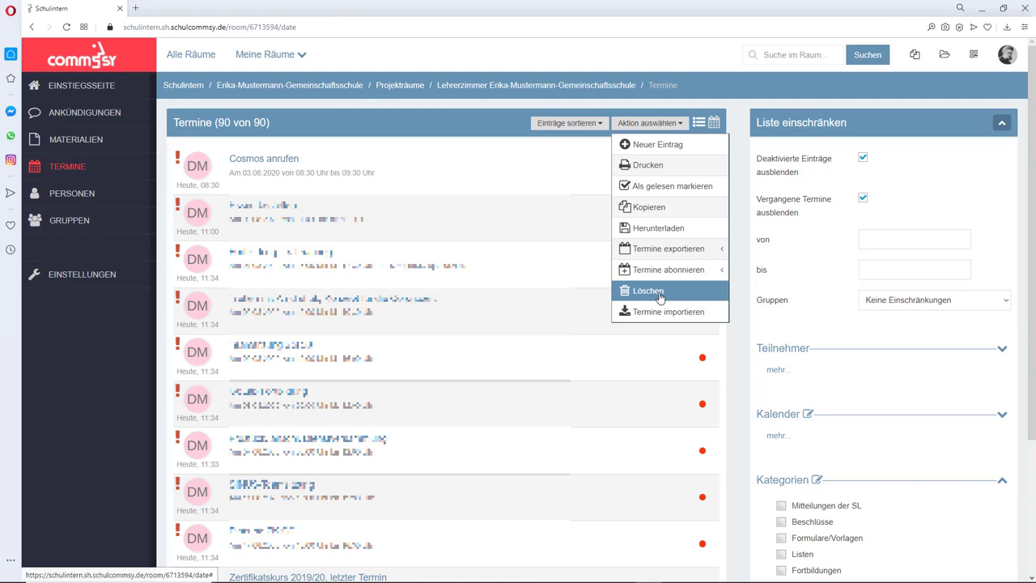
{"action": "left_click", "coordinate": [660, 293]}
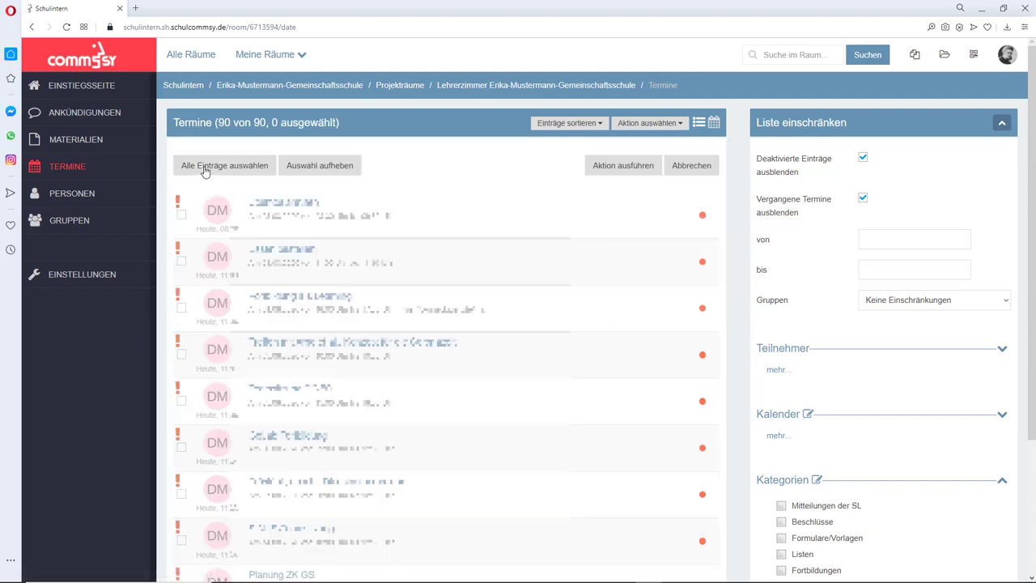
{"action": "left_click", "coordinate": [204, 167]}
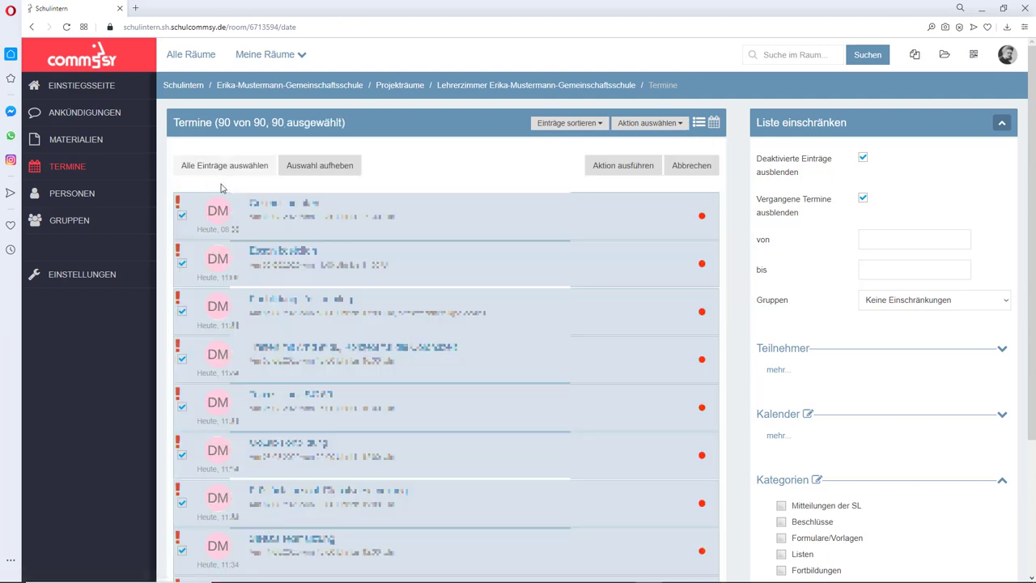
{"action": "left_click", "coordinate": [610, 171]}
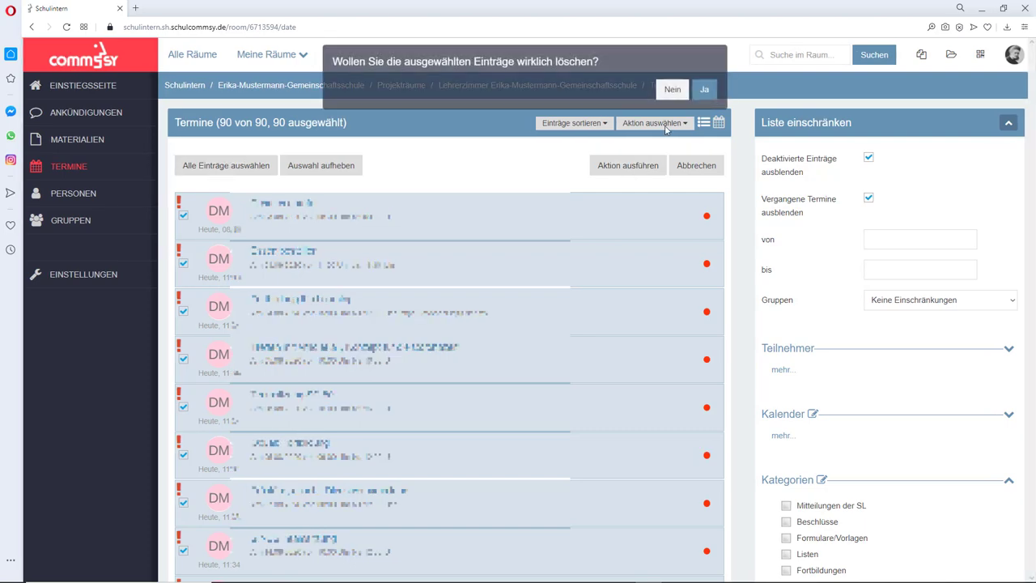
{"action": "left_click", "coordinate": [704, 91]}
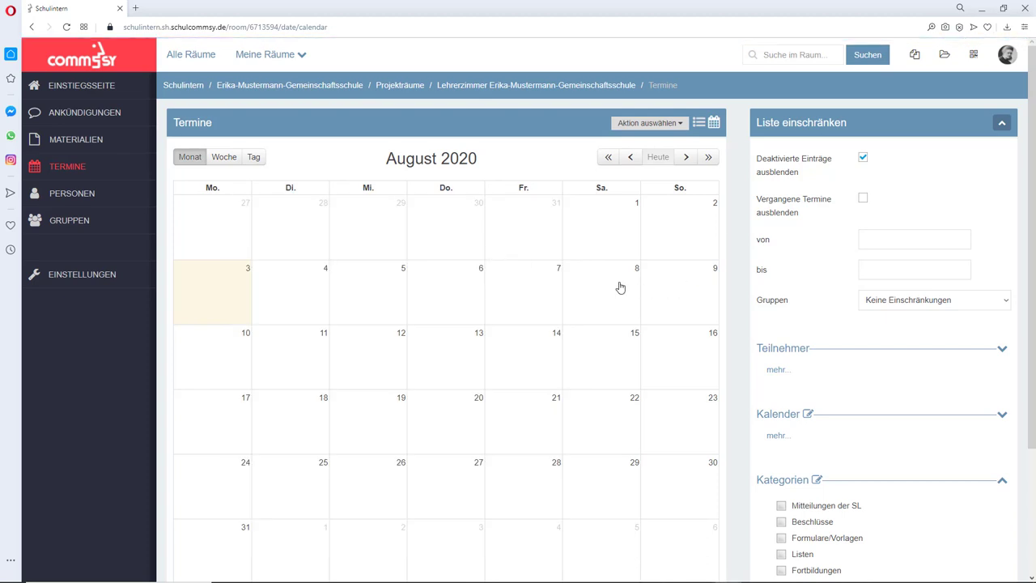
Step: Open the category editing page from the Termine filters and create a new category titled Raumbuchung
{"action": "scroll", "coordinate": [705, 261], "scroll_direction": "down", "scroll_amount": 2}
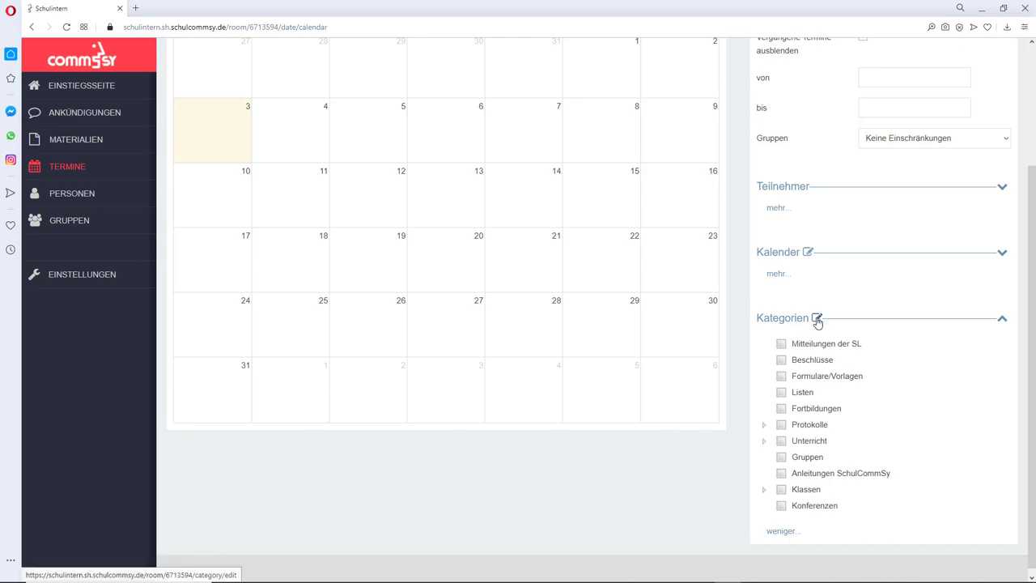
{"action": "left_click", "coordinate": [817, 319]}
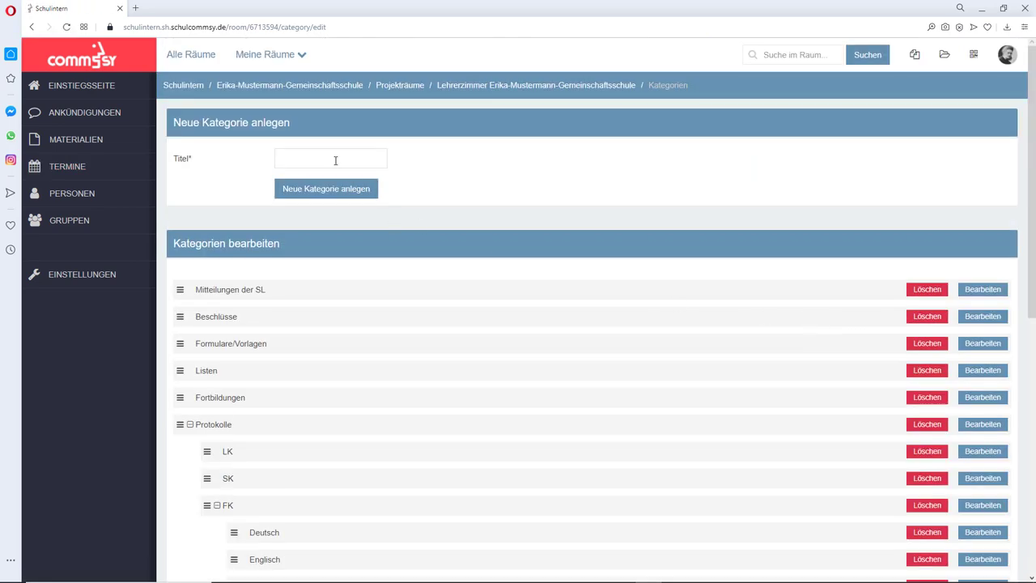
{"action": "left_click", "coordinate": [335, 160]}
{"action": "left_click", "coordinate": [334, 191]}
Step: Move the Raumbuchung category directly below Gruppen, save the category order and return to the Termine calendar
{"action": "left_click", "coordinate": [189, 424]}
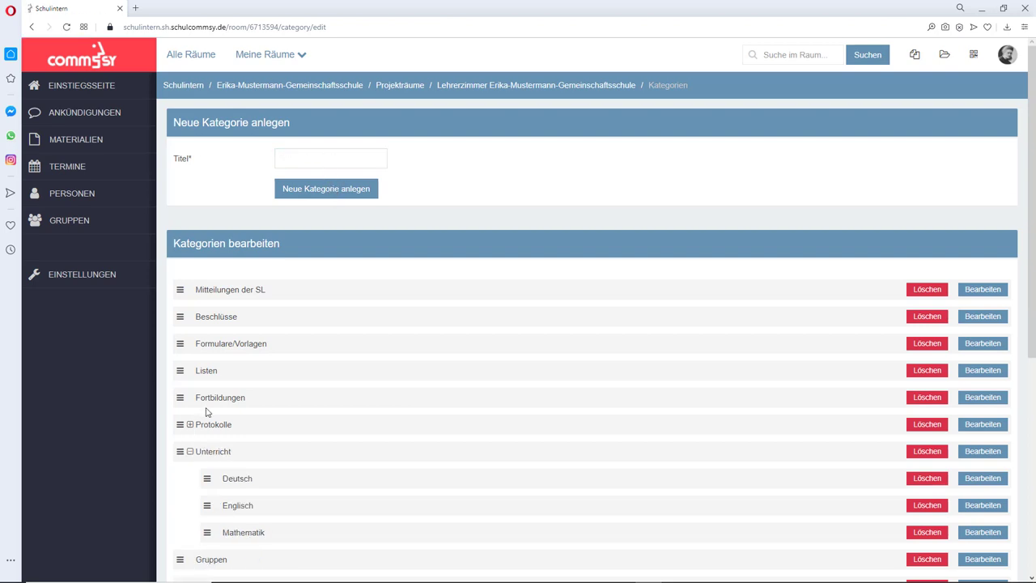
{"action": "scroll", "coordinate": [209, 324], "scroll_direction": "down", "scroll_amount": 3}
{"action": "left_click", "coordinate": [189, 236]}
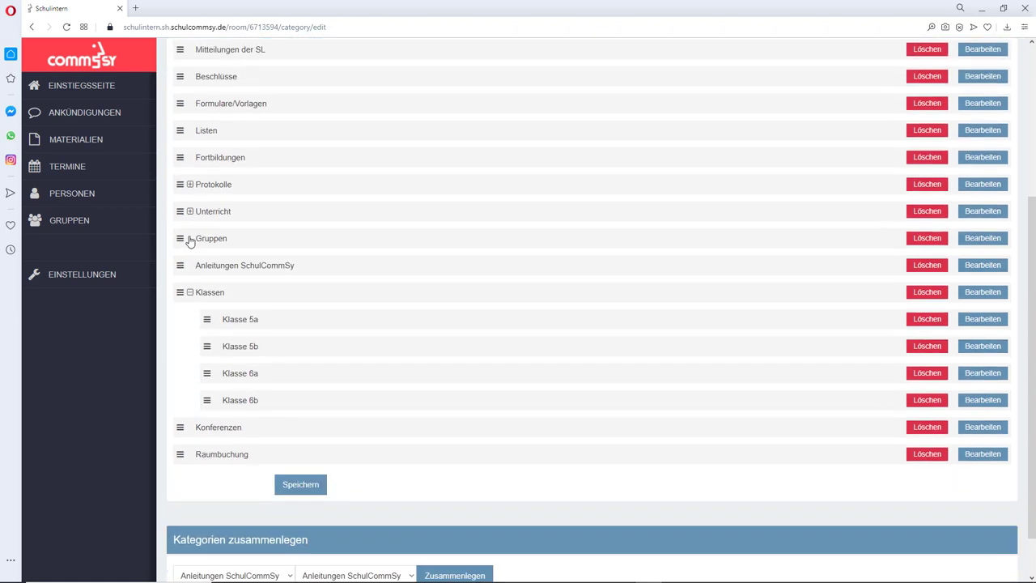
{"action": "scroll", "coordinate": [179, 392], "scroll_direction": "down", "scroll_amount": 2}
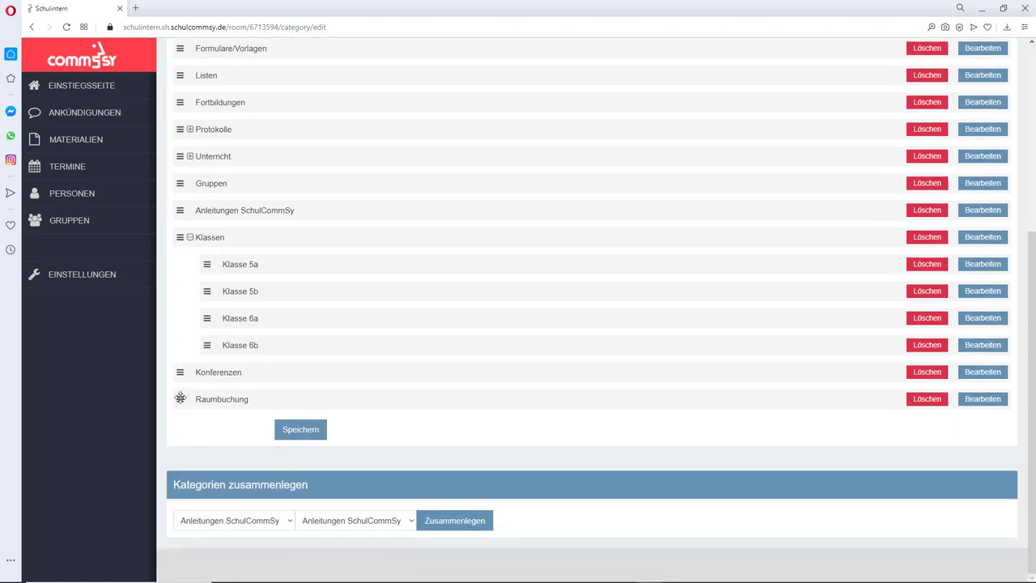
{"action": "left_click_drag", "start_coordinate": [179, 397], "coordinate": [178, 204]}
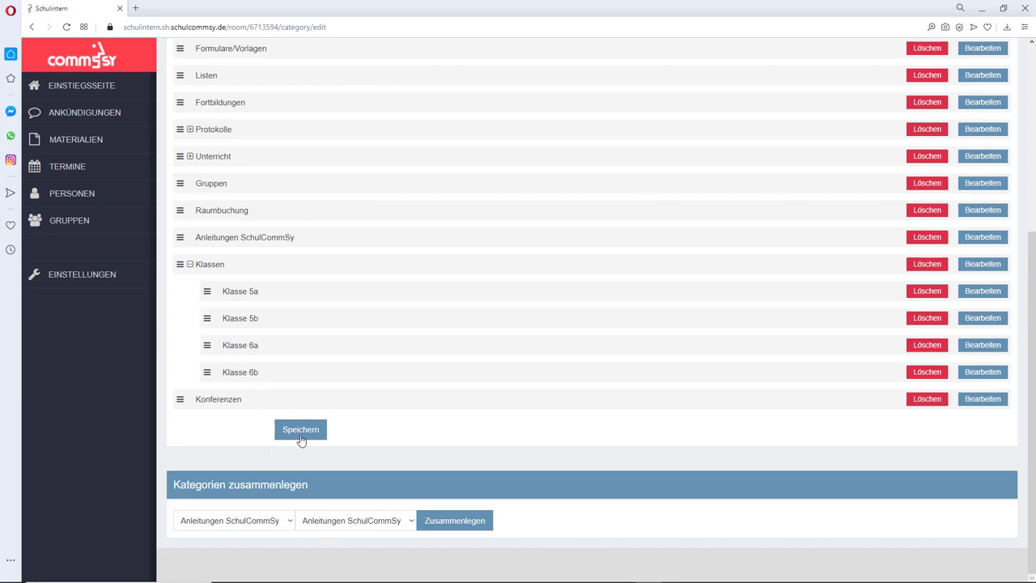
{"action": "left_click", "coordinate": [301, 433]}
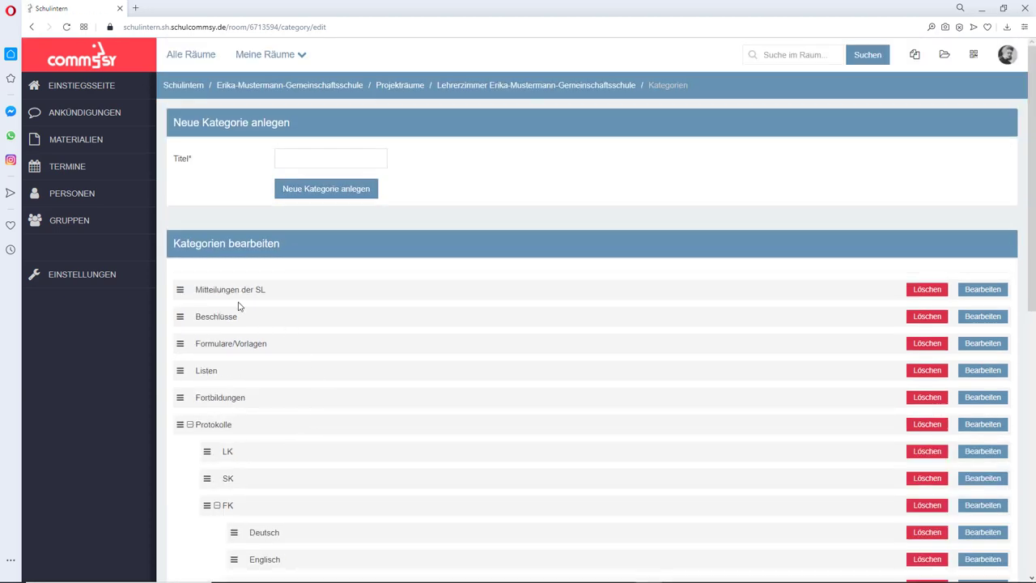
{"action": "left_click", "coordinate": [74, 170]}
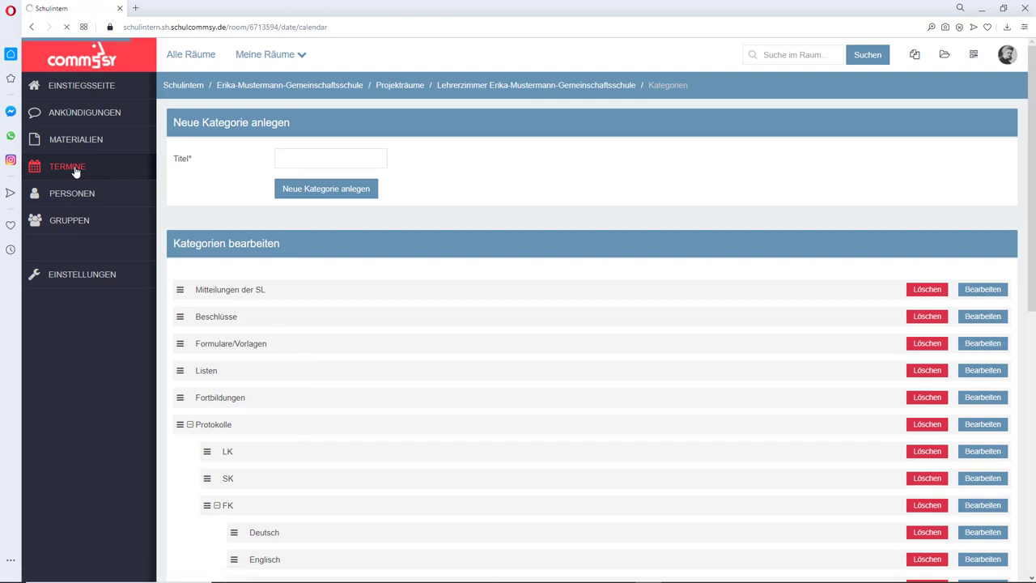